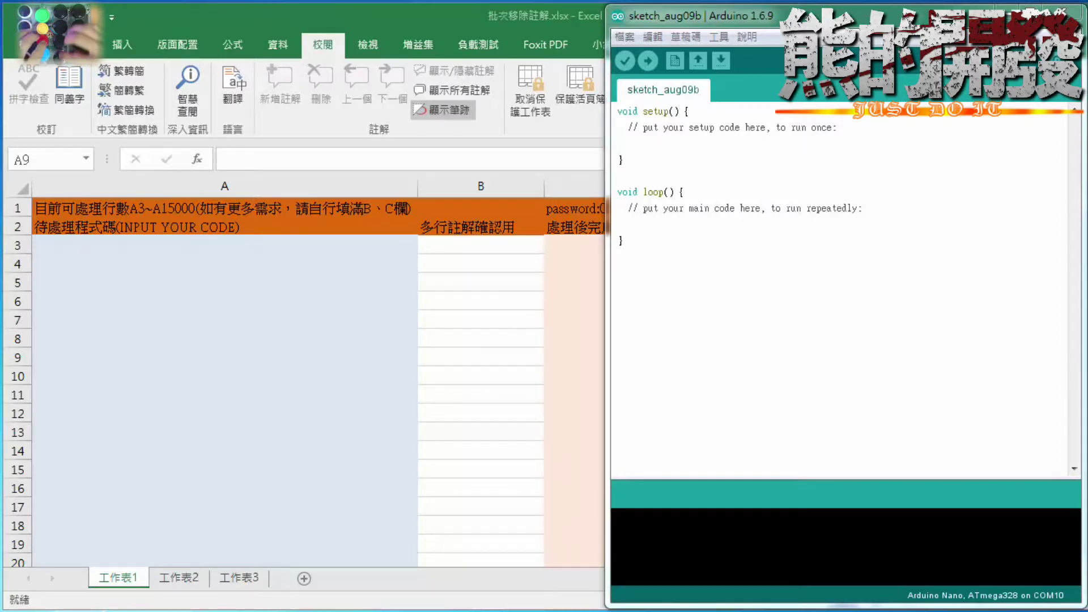
Open the SD library's ReadWrite example sketch from the built-in examples.
{"action": "left_click", "coordinate": [631, 38]}
{"action": "mouse_move", "coordinate": [651, 131]}
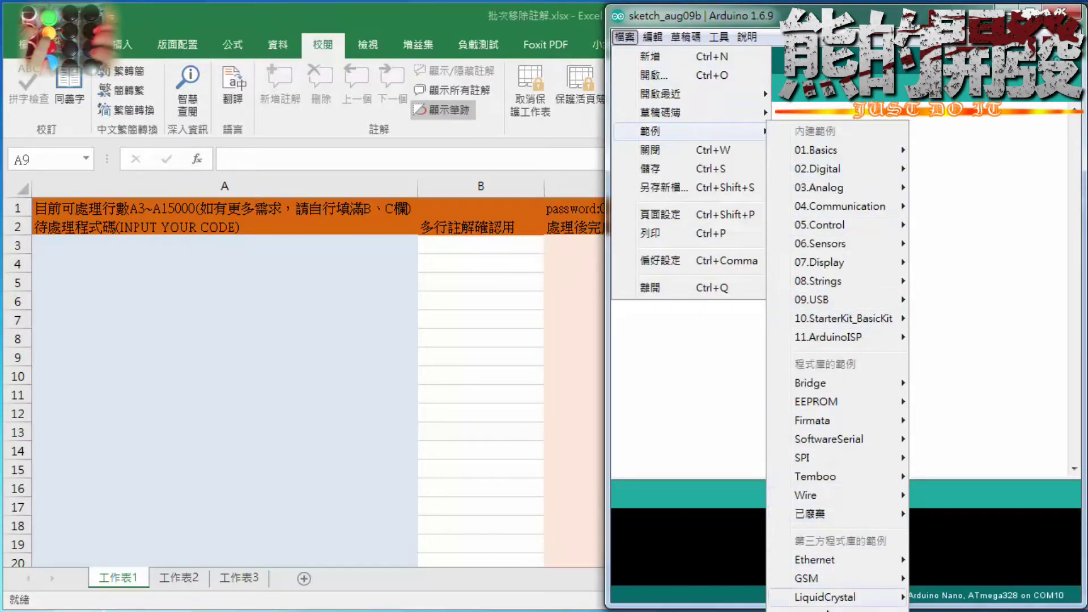
{"action": "left_click", "coordinate": [963, 609]}
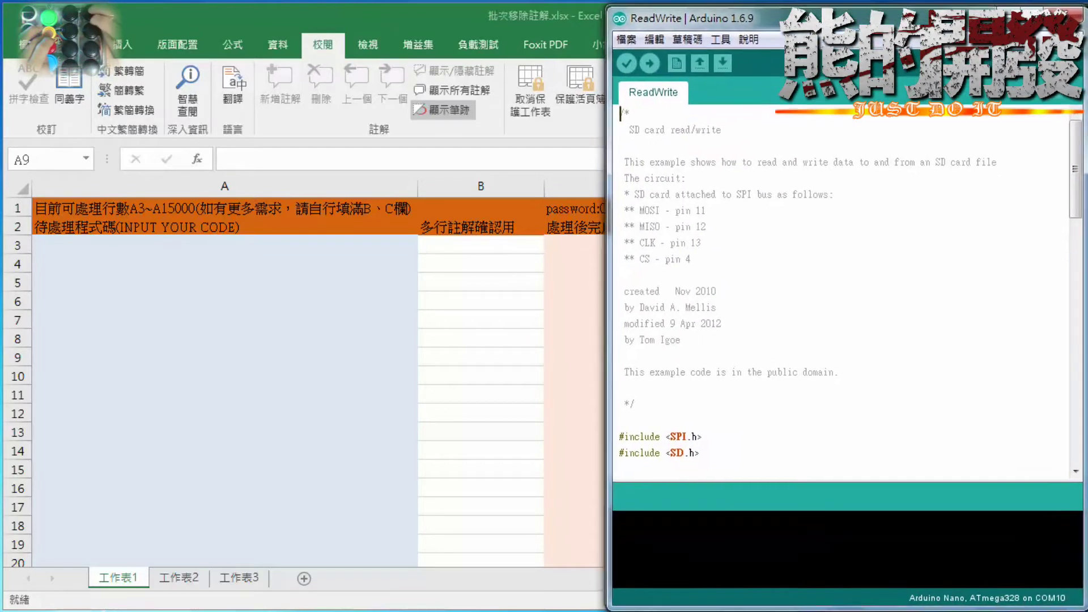
{"action": "left_click", "coordinate": [820, 253]}
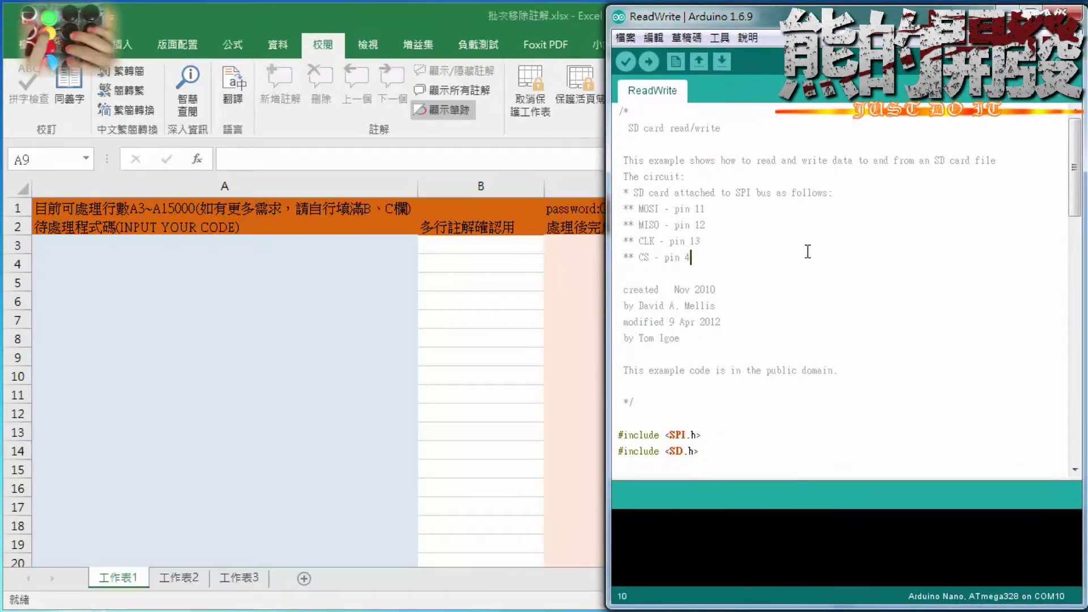
Highlight the header comment block (lines 1–19) and scroll through the commented sketch.
{"action": "left_click_drag", "start_coordinate": [620, 115], "coordinate": [711, 399]}
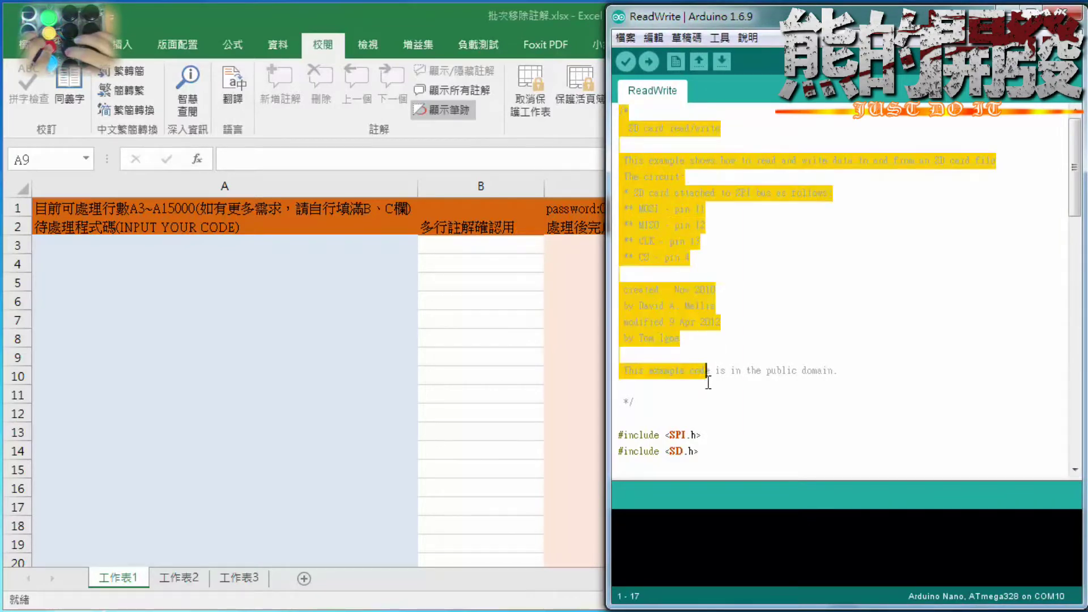
{"action": "scroll", "coordinate": [798, 340], "scroll_direction": "down", "scroll_amount": 2}
{"action": "scroll", "coordinate": [801, 360], "scroll_direction": "up", "scroll_amount": 2}
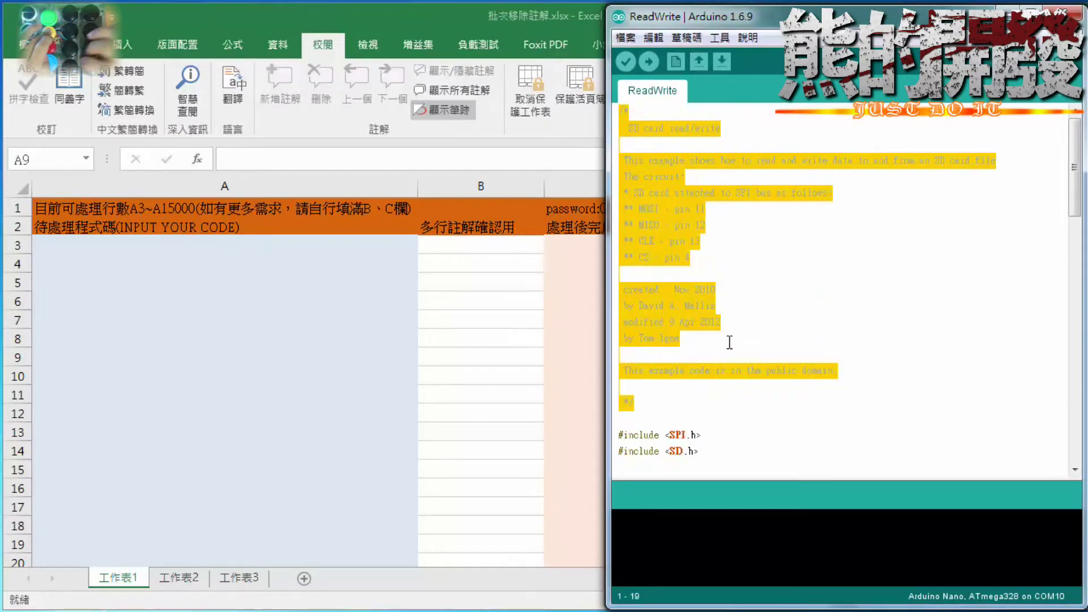
{"action": "left_click_drag", "start_coordinate": [727, 262], "coordinate": [651, 225]}
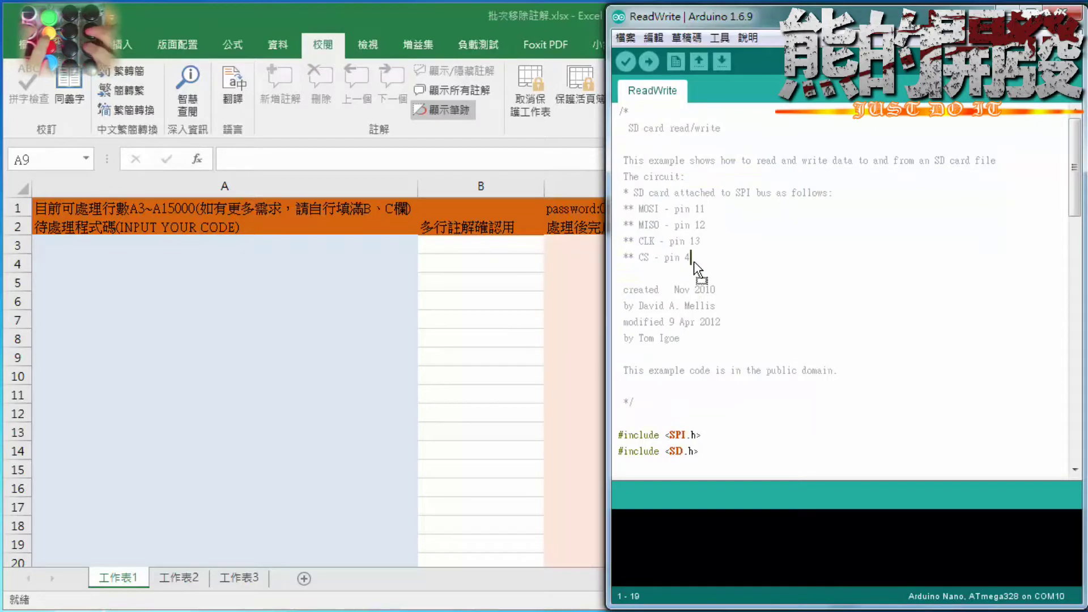
{"action": "scroll", "coordinate": [718, 283], "scroll_direction": "down", "scroll_amount": 3}
{"action": "scroll", "coordinate": [718, 283], "scroll_direction": "down", "scroll_amount": 3}
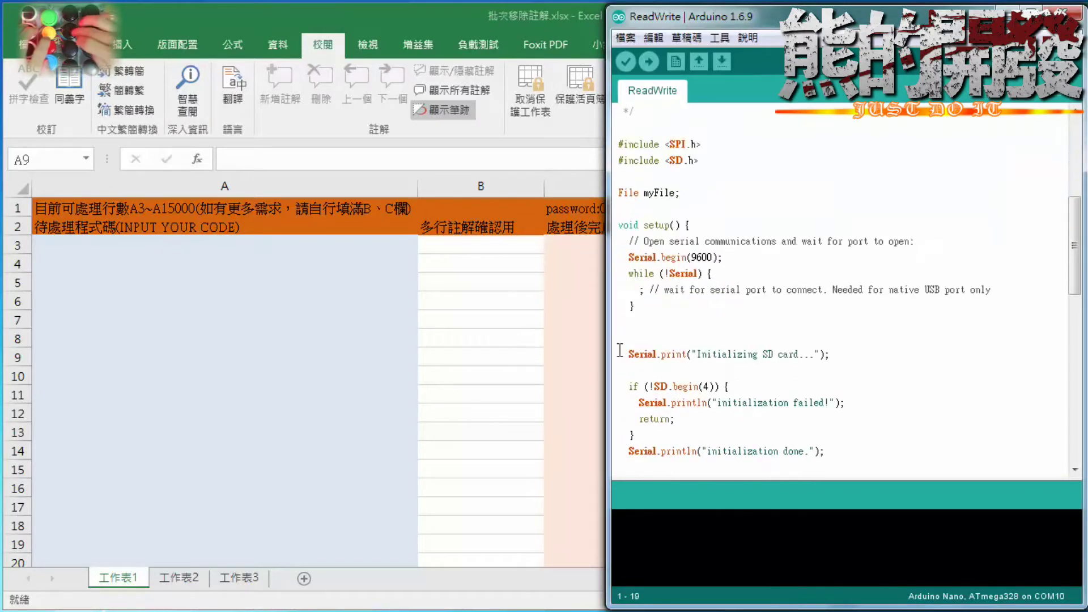
{"action": "scroll", "coordinate": [748, 371], "scroll_direction": "down", "scroll_amount": 1}
{"action": "scroll", "coordinate": [737, 362], "scroll_direction": "down", "scroll_amount": 1}
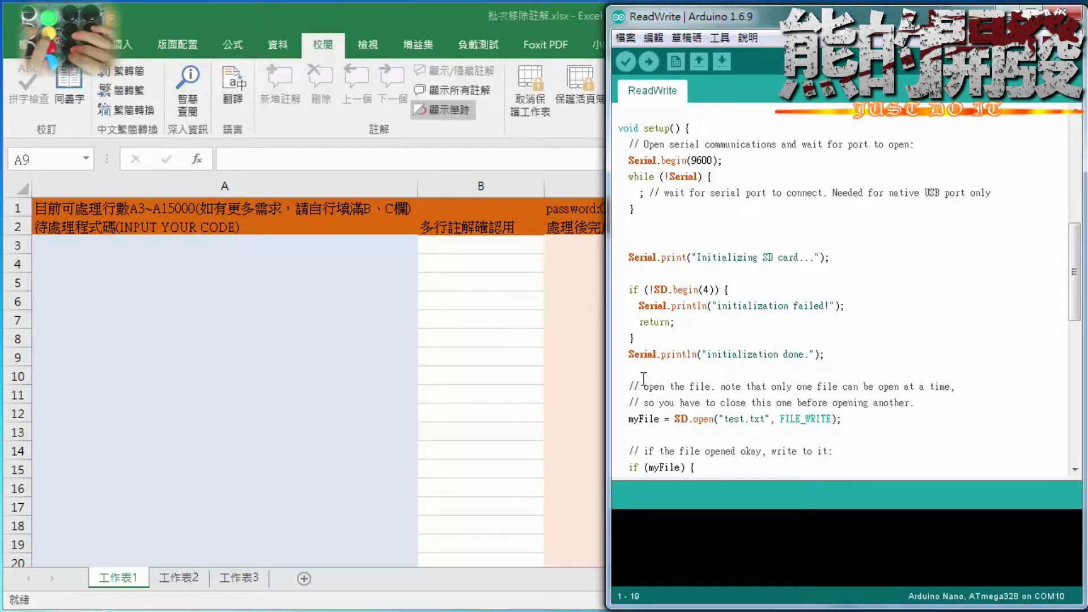
{"action": "scroll", "coordinate": [688, 369], "scroll_direction": "down", "scroll_amount": 1}
{"action": "scroll", "coordinate": [688, 369], "scroll_direction": "down", "scroll_amount": 2}
{"action": "scroll", "coordinate": [708, 363], "scroll_direction": "down", "scroll_amount": 3}
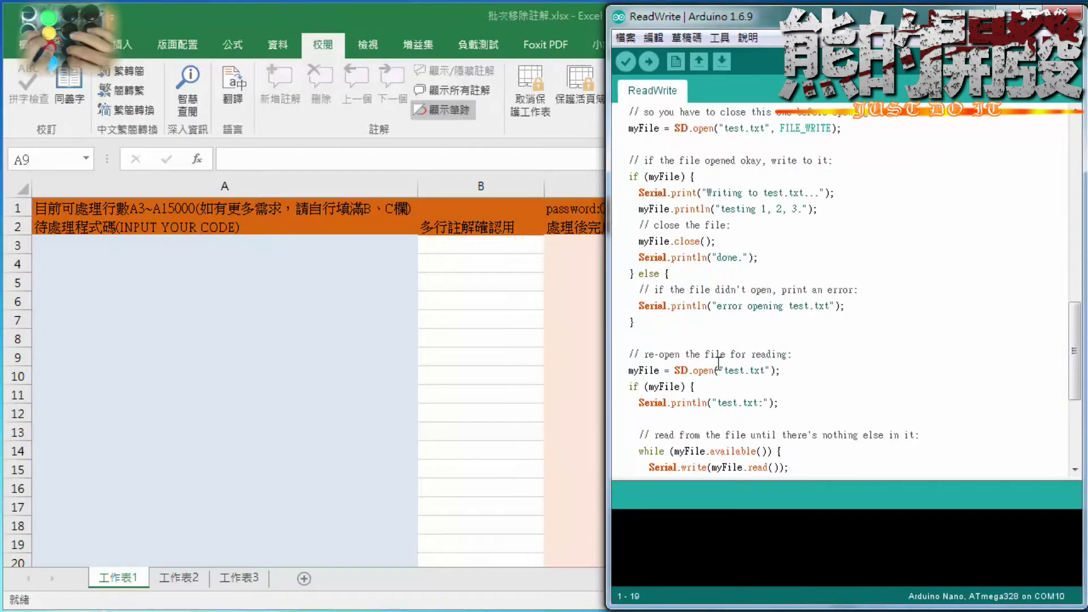
{"action": "scroll", "coordinate": [734, 250], "scroll_direction": "up", "scroll_amount": 1}
{"action": "scroll", "coordinate": [733, 286], "scroll_direction": "up", "scroll_amount": 2}
{"action": "scroll", "coordinate": [733, 286], "scroll_direction": "up", "scroll_amount": 1}
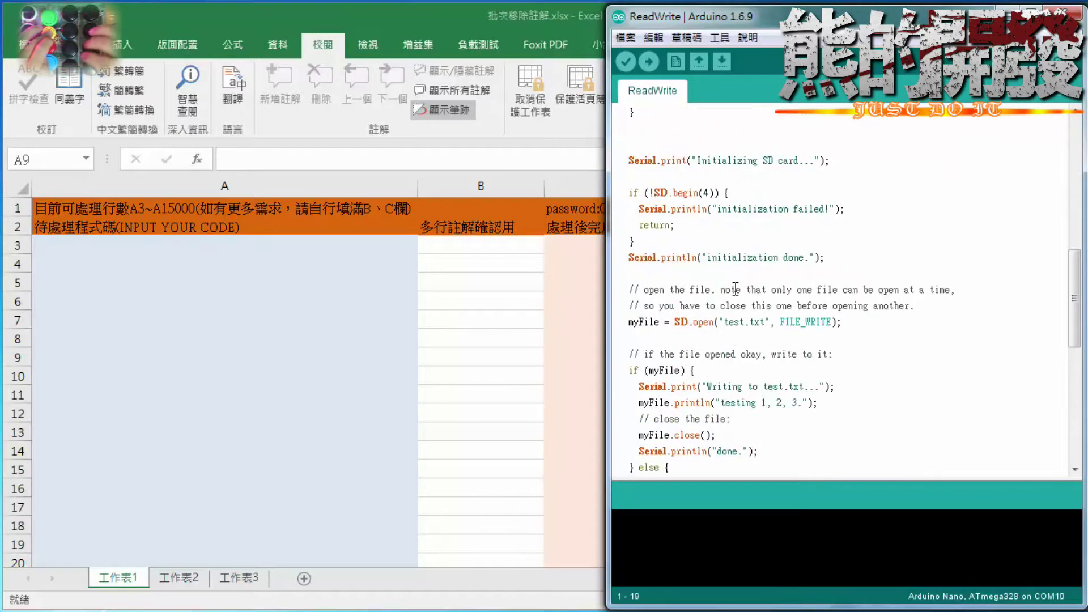
{"action": "scroll", "coordinate": [731, 286], "scroll_direction": "up", "scroll_amount": 1}
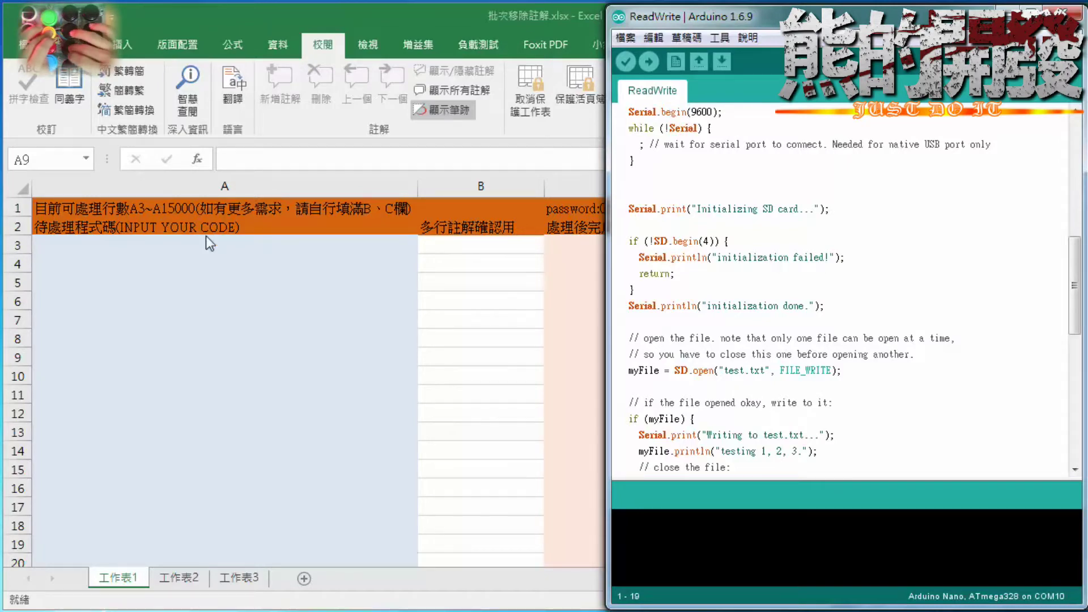
{"action": "key", "text": "alt+Tab"}
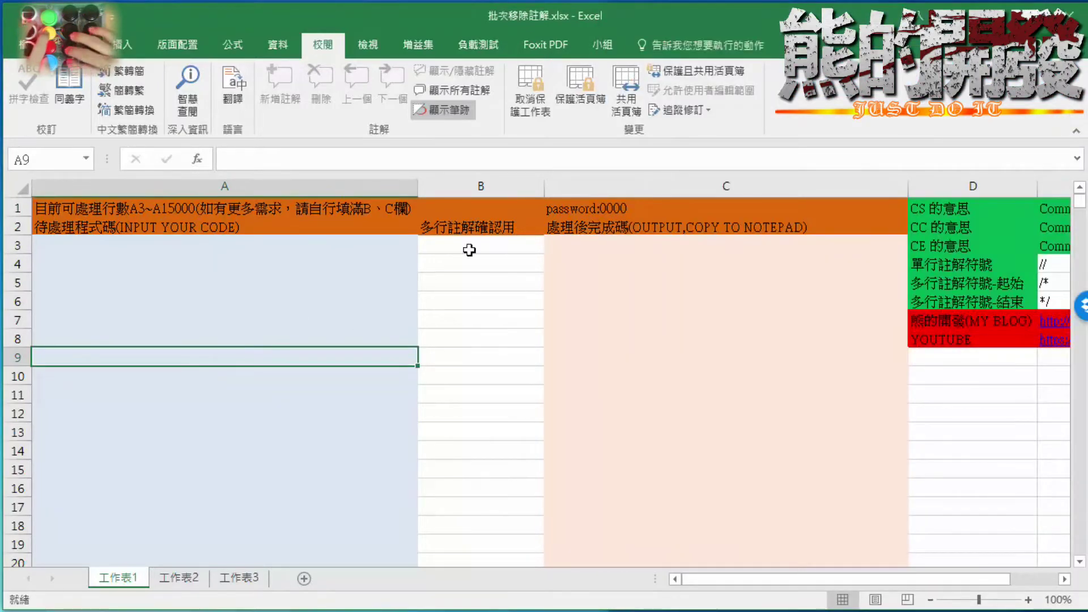
Scroll the sheet into view and inspect the comment symbols in E4 and E5.
{"action": "left_click_drag", "start_coordinate": [705, 582], "coordinate": [763, 584]}
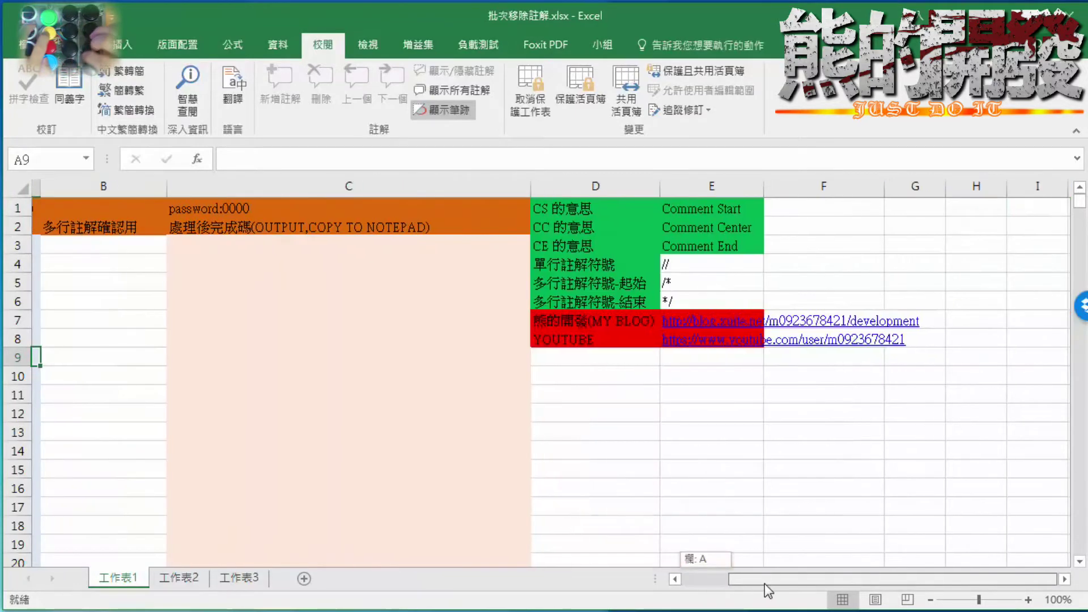
{"action": "left_click", "coordinate": [700, 268]}
{"action": "left_click_drag", "start_coordinate": [694, 285], "coordinate": [701, 281]}
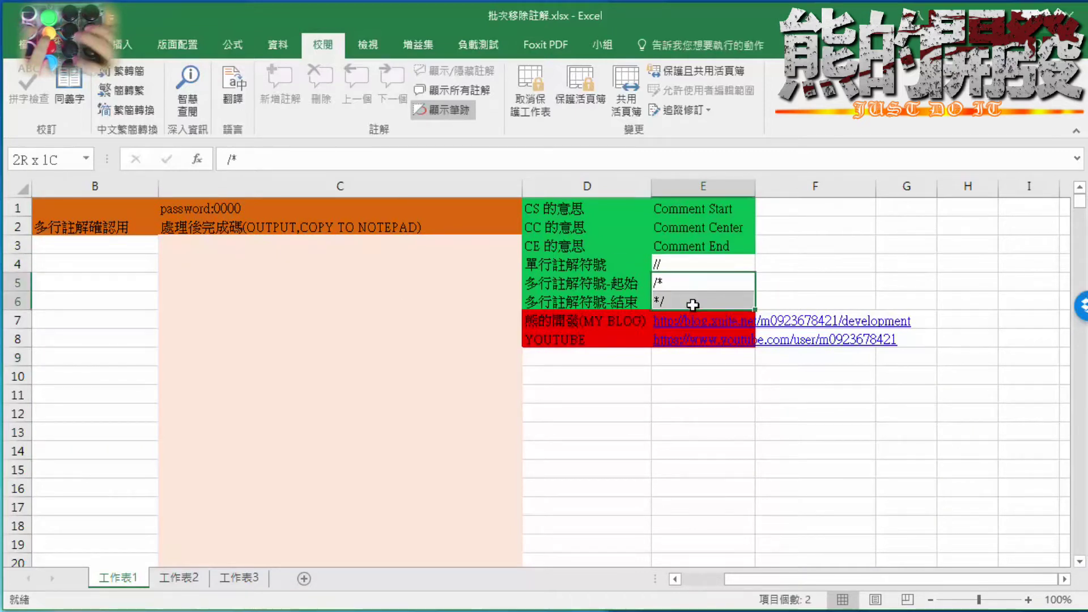
{"action": "left_click", "coordinate": [695, 269]}
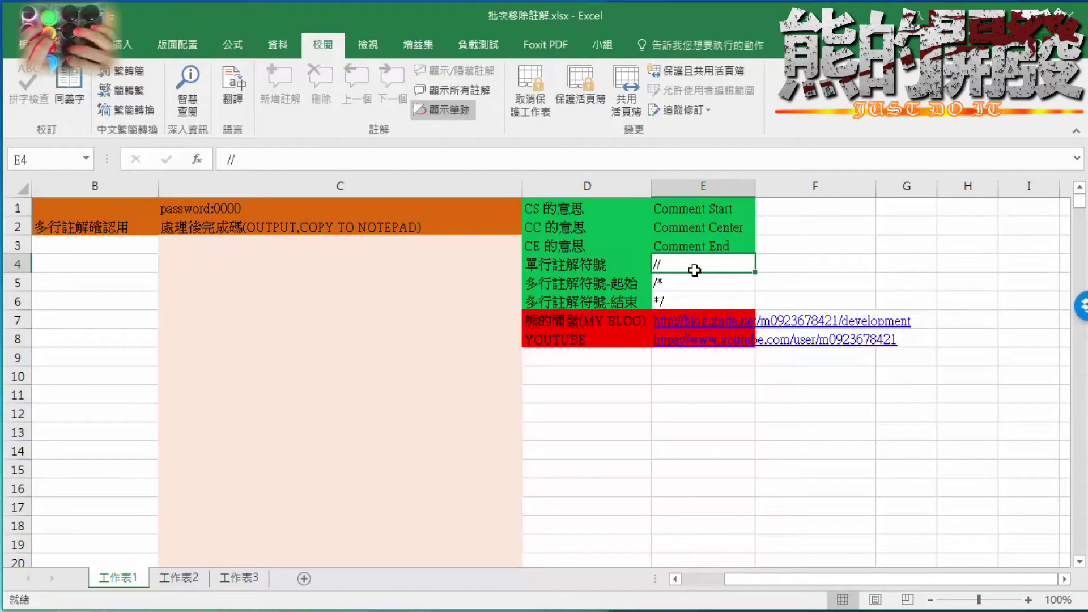
Try -- in cell E4, then restore // as the single-line comment symbol.
{"action": "double_click", "coordinate": [695, 267]}
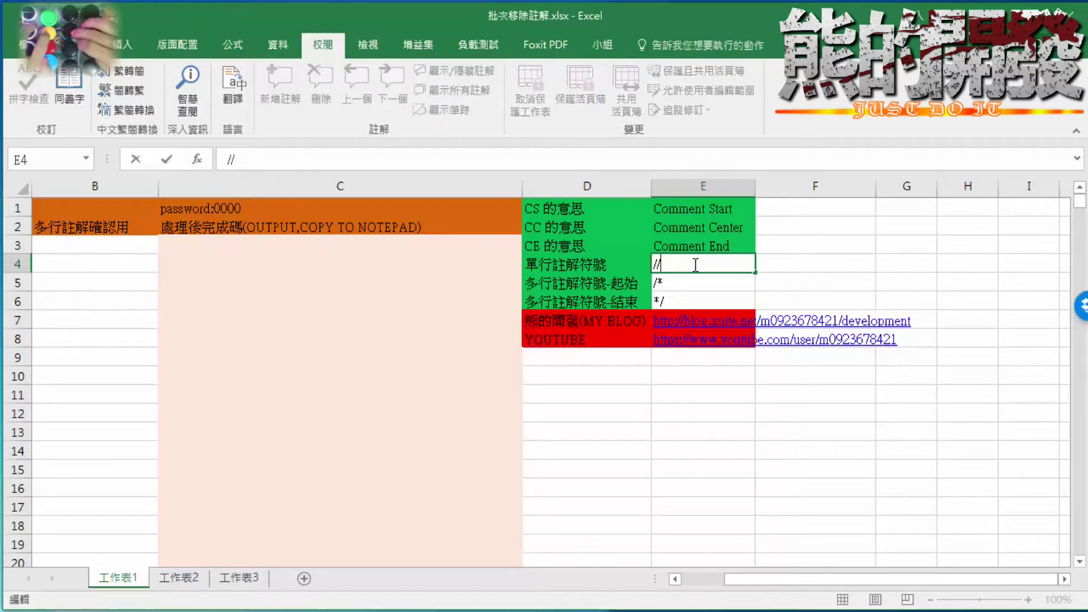
{"action": "key", "text": "BackSpace"}
{"action": "key", "text": "BackSpace"}
{"action": "type", "text": "--"}
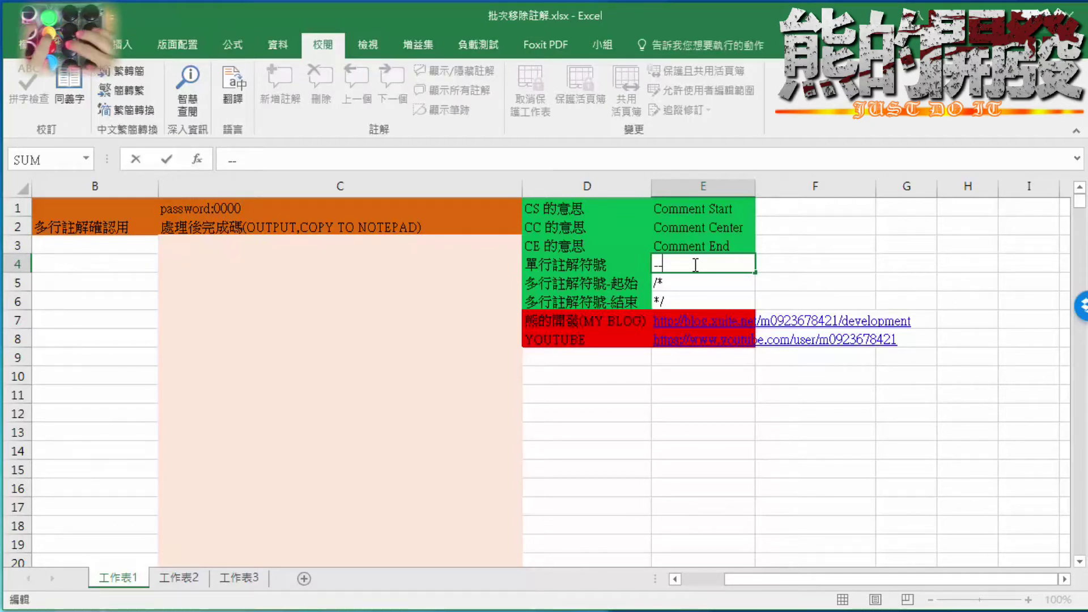
{"action": "key", "text": "BackSpace"}
{"action": "key", "text": "BackSpace"}
{"action": "type", "text": "//"}
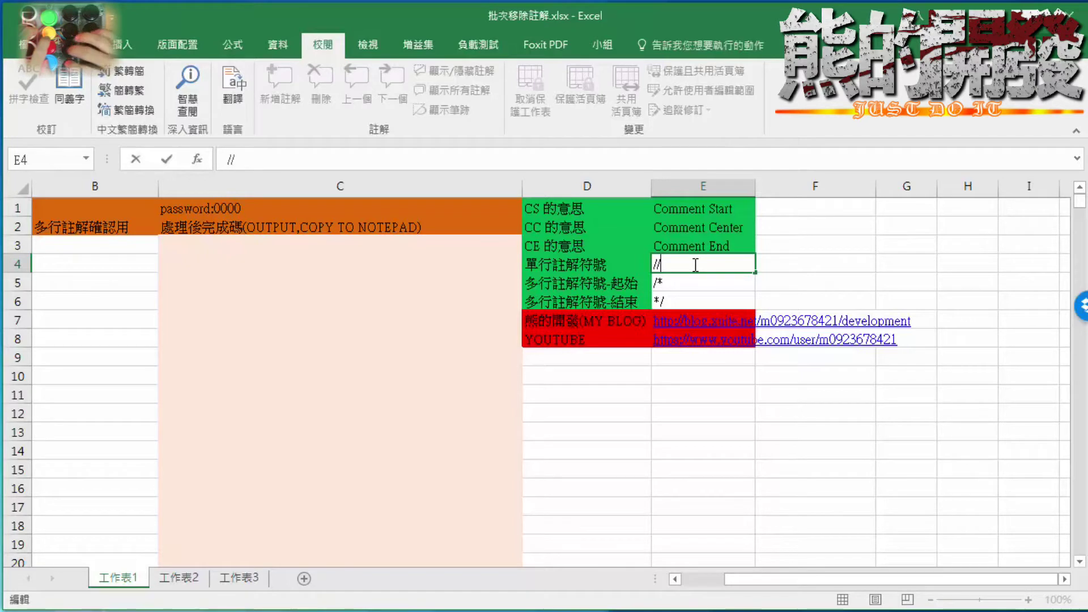
{"action": "left_click_drag", "start_coordinate": [685, 300], "coordinate": [688, 261]}
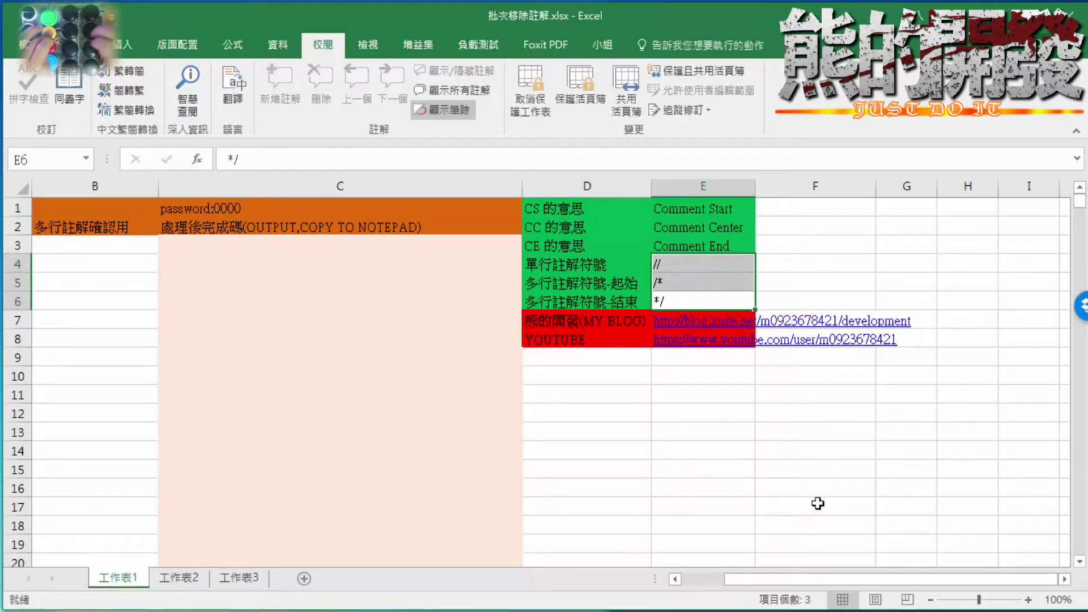
{"action": "left_click", "coordinate": [777, 411]}
{"action": "left_click_drag", "start_coordinate": [845, 572], "coordinate": [787, 573]}
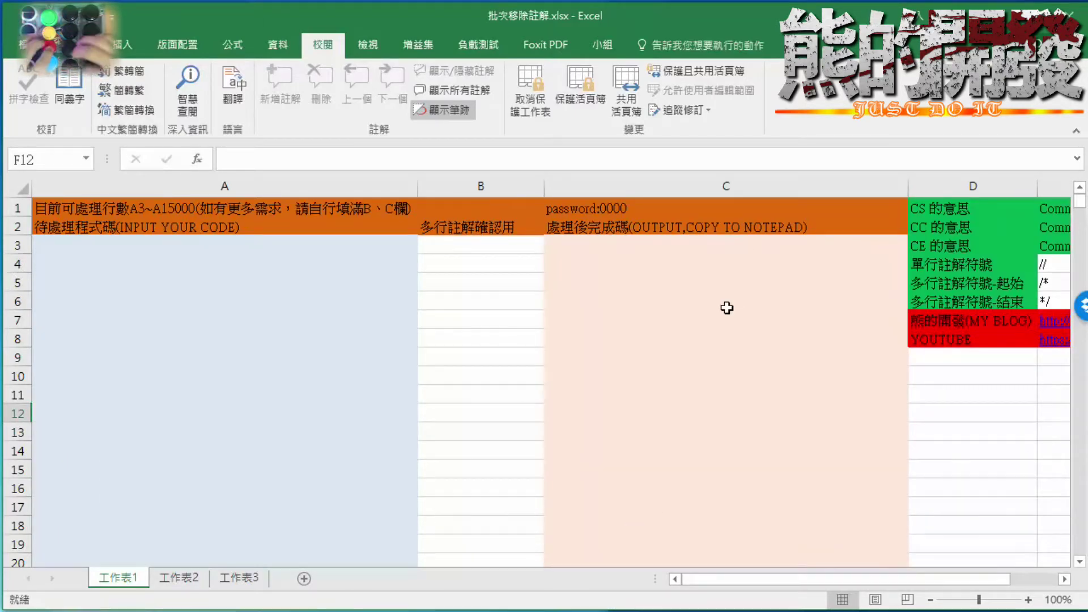
Select columns B and C to confirm column C spans 15000 cells, then return to the Arduino IDE.
{"action": "left_click", "coordinate": [190, 246]}
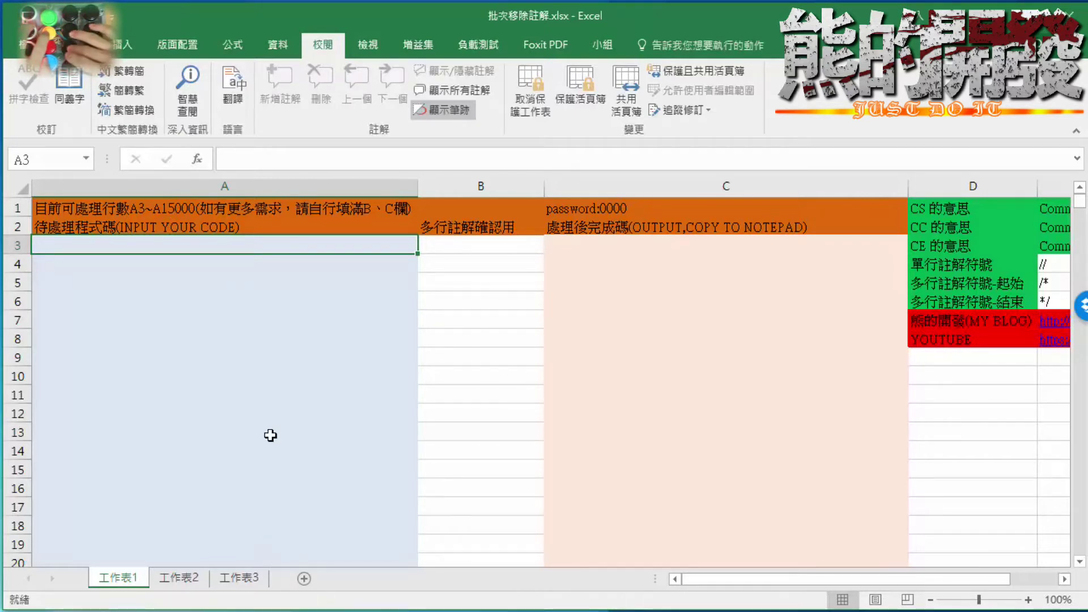
{"action": "left_click", "coordinate": [481, 186]}
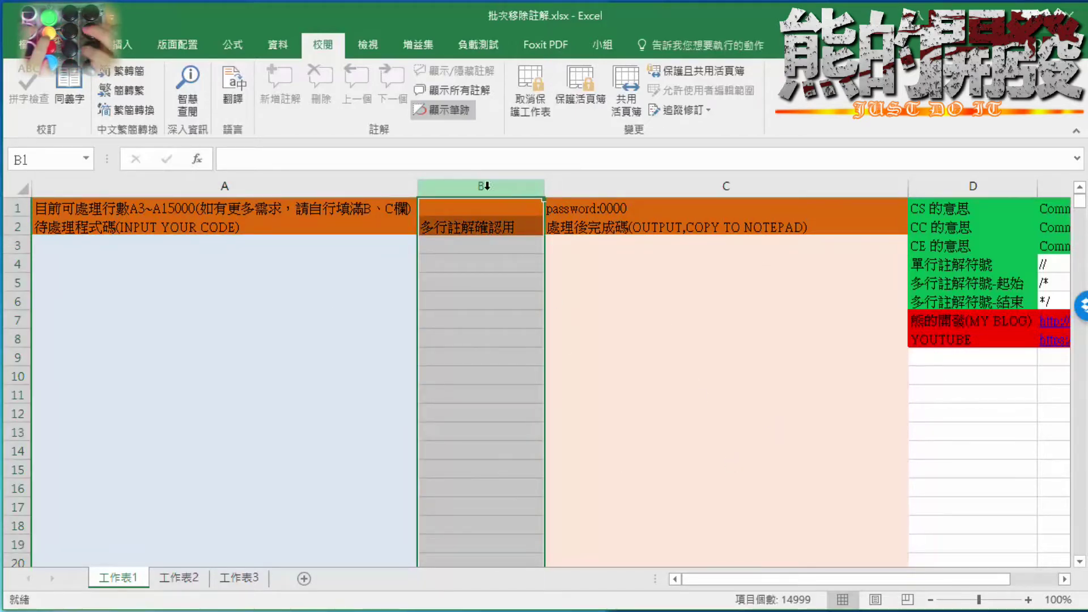
{"action": "left_click", "coordinate": [702, 186]}
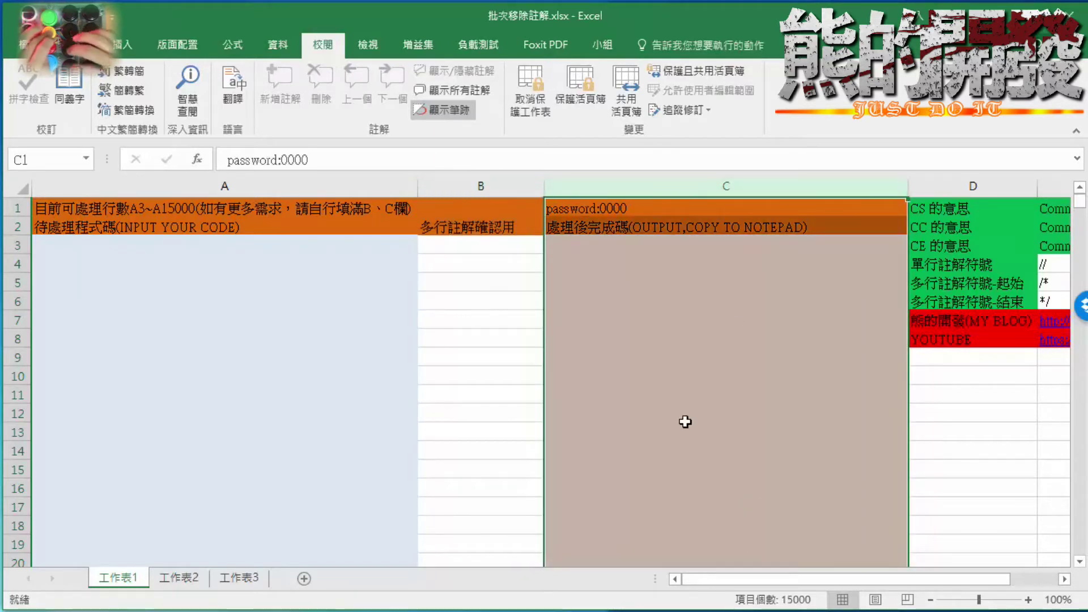
{"action": "key", "text": "alt+Tab"}
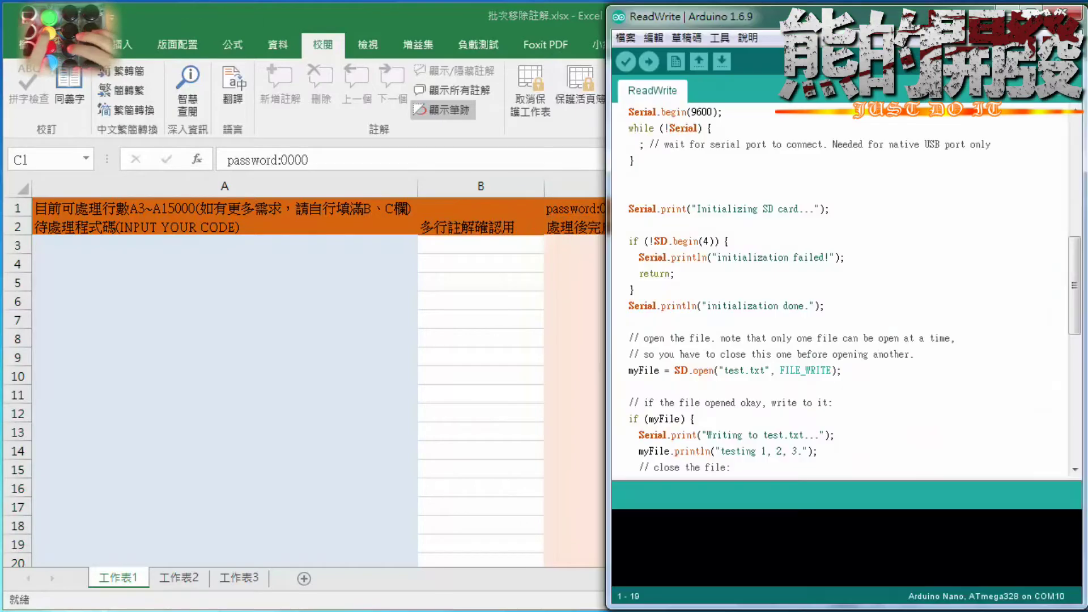
Select and copy the whole ReadWrite sketch, then select cell A3 back in Excel.
{"action": "left_click", "coordinate": [803, 285]}
{"action": "scroll", "coordinate": [804, 285], "scroll_direction": "up", "scroll_amount": 7}
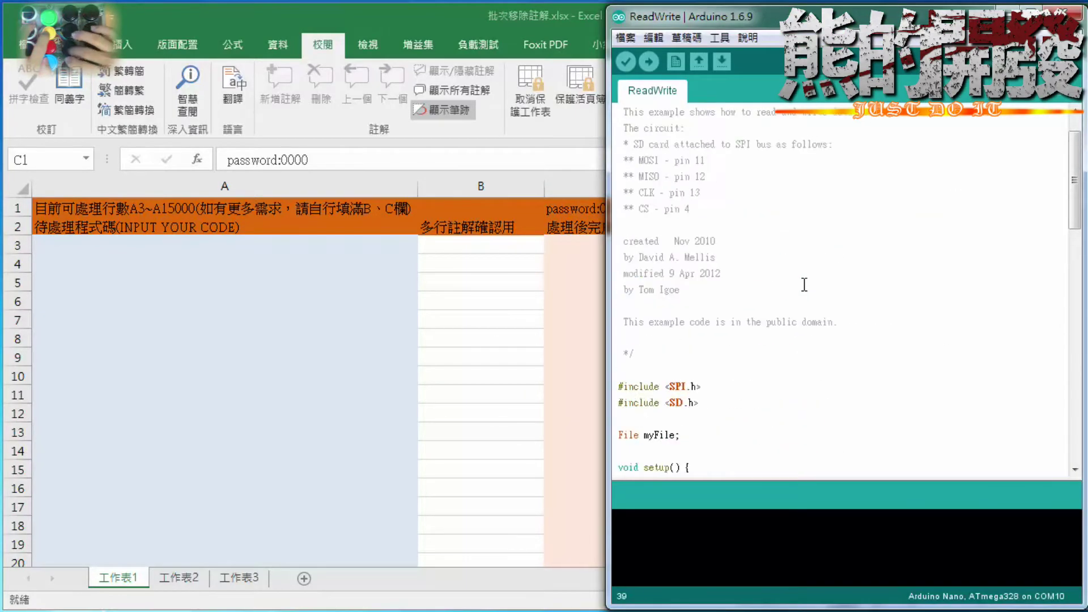
{"action": "key", "text": "ctrl+a"}
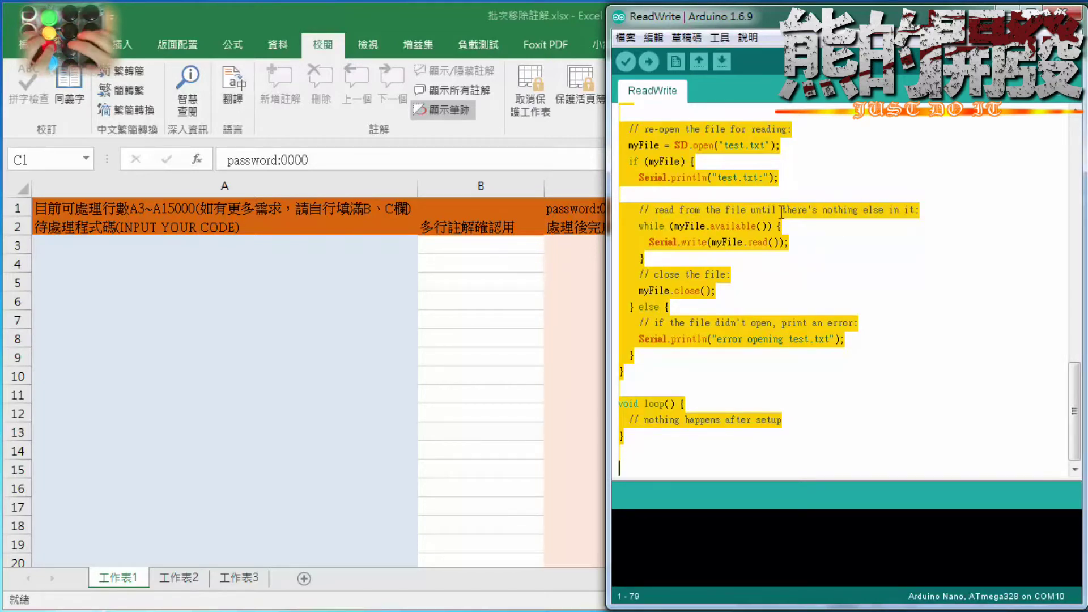
{"action": "key", "text": "alt+Tab"}
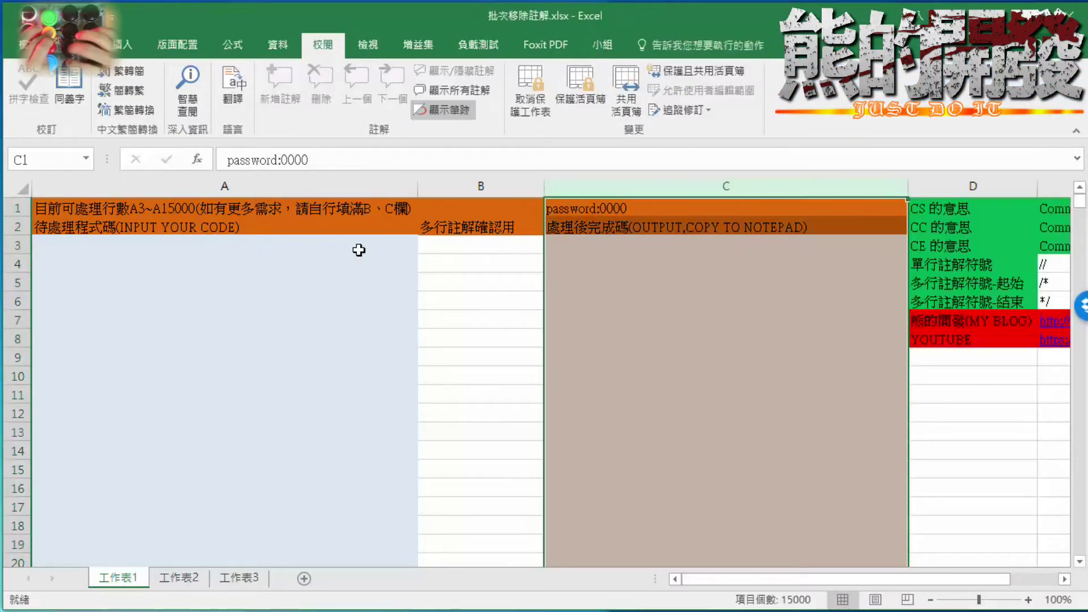
{"action": "left_click", "coordinate": [359, 248]}
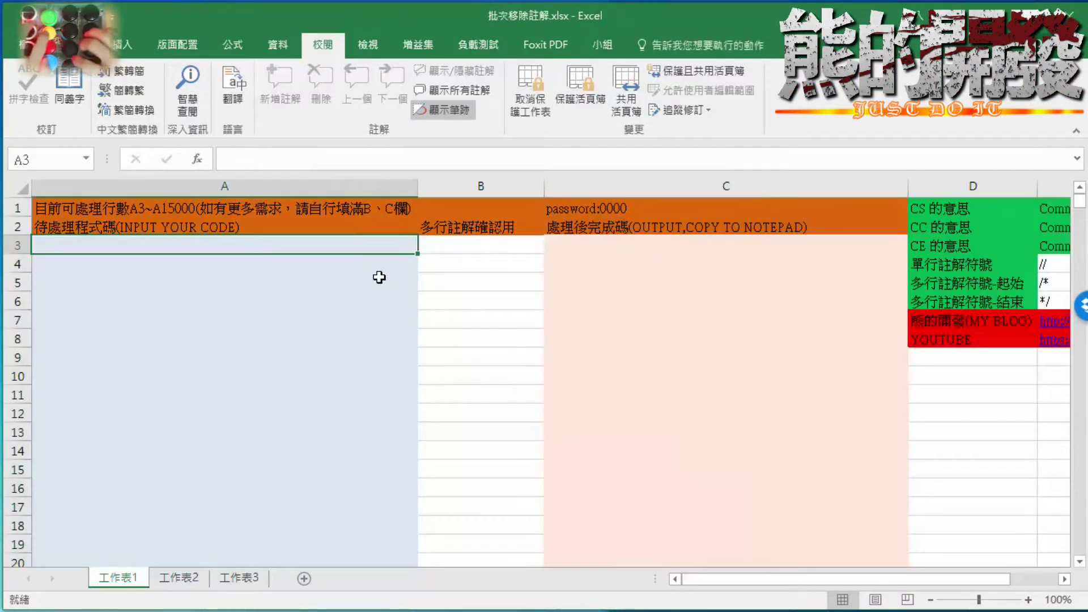
{"action": "key", "text": "ctrl+v"}
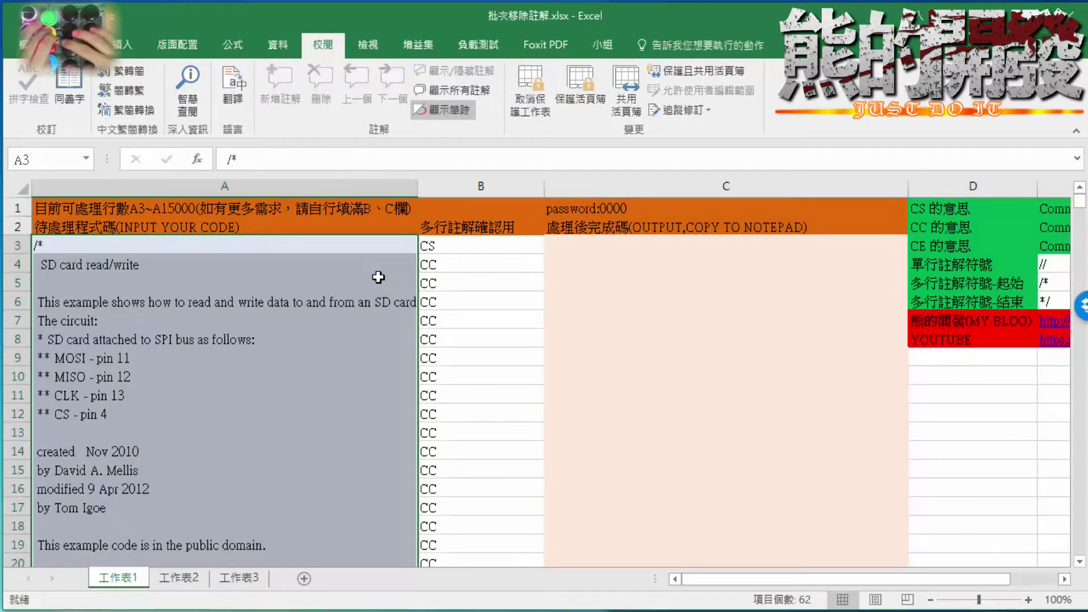
{"action": "scroll", "coordinate": [377, 275], "scroll_direction": "down", "scroll_amount": 3}
{"action": "scroll", "coordinate": [377, 275], "scroll_direction": "down", "scroll_amount": 3}
{"action": "scroll", "coordinate": [397, 272], "scroll_direction": "up", "scroll_amount": 5}
{"action": "scroll", "coordinate": [306, 262], "scroll_direction": "up", "scroll_amount": 1}
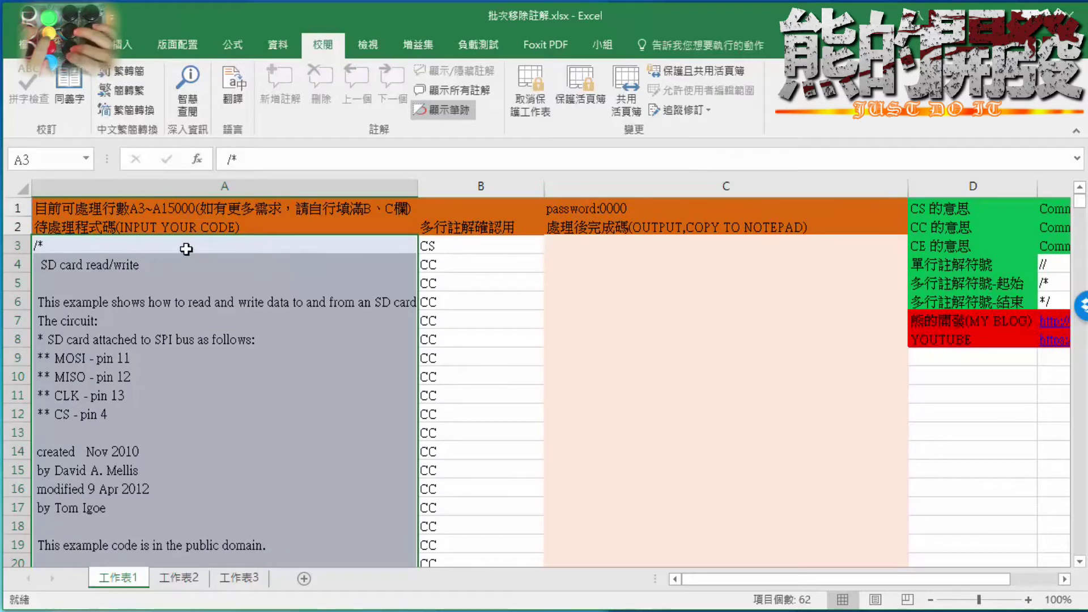
{"action": "left_click_drag", "start_coordinate": [187, 246], "coordinate": [197, 542]}
{"action": "left_click", "coordinate": [623, 252]}
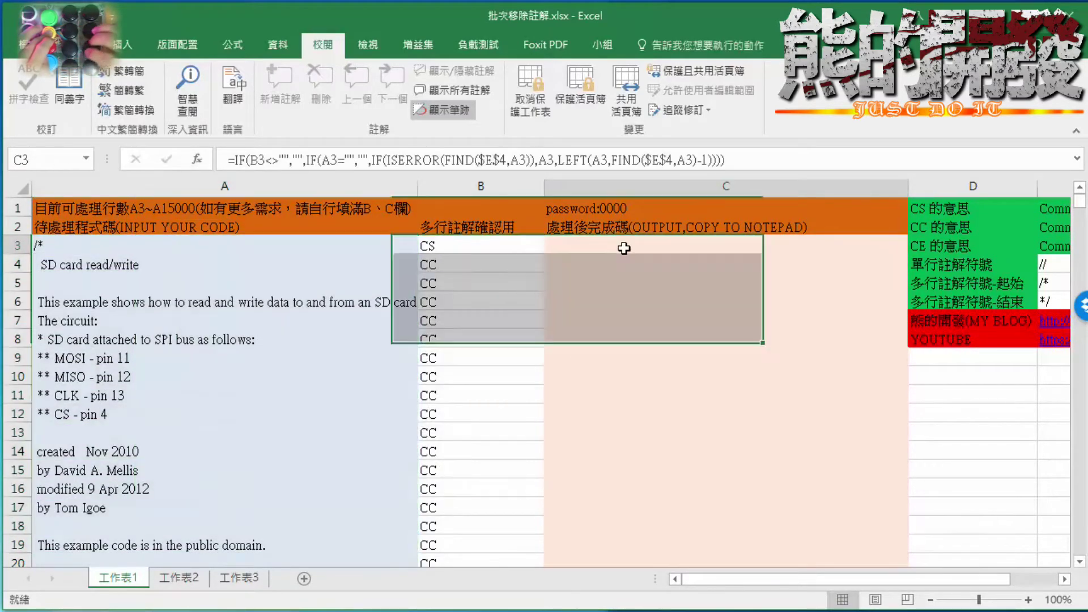
{"action": "scroll", "coordinate": [625, 252], "scroll_direction": "down", "scroll_amount": 3}
{"action": "scroll", "coordinate": [589, 260], "scroll_direction": "down", "scroll_amount": 1}
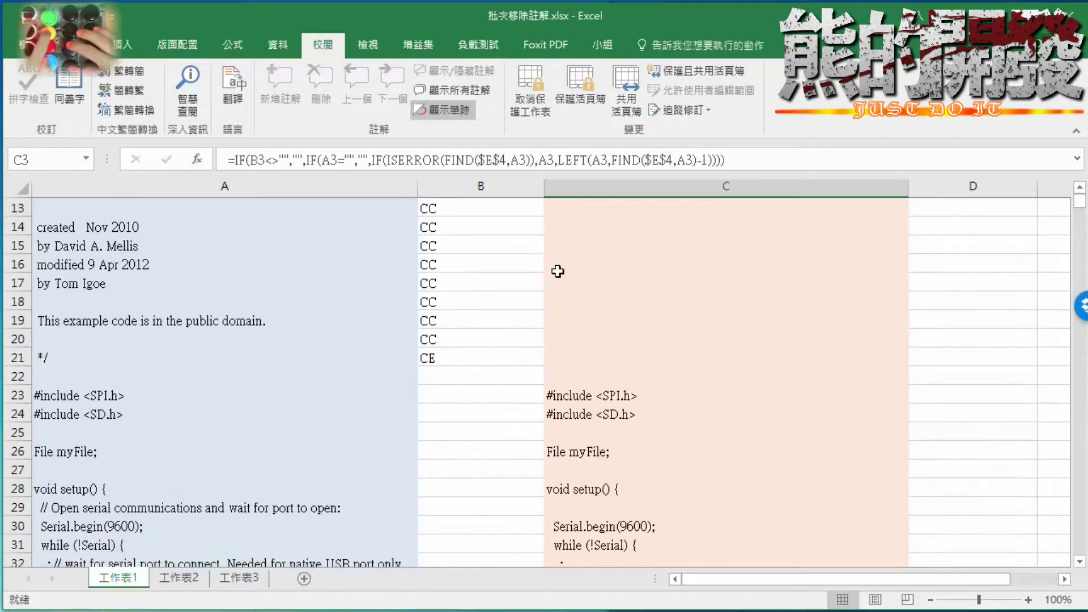
{"action": "left_click", "coordinate": [120, 398]}
{"action": "left_click", "coordinate": [117, 418]}
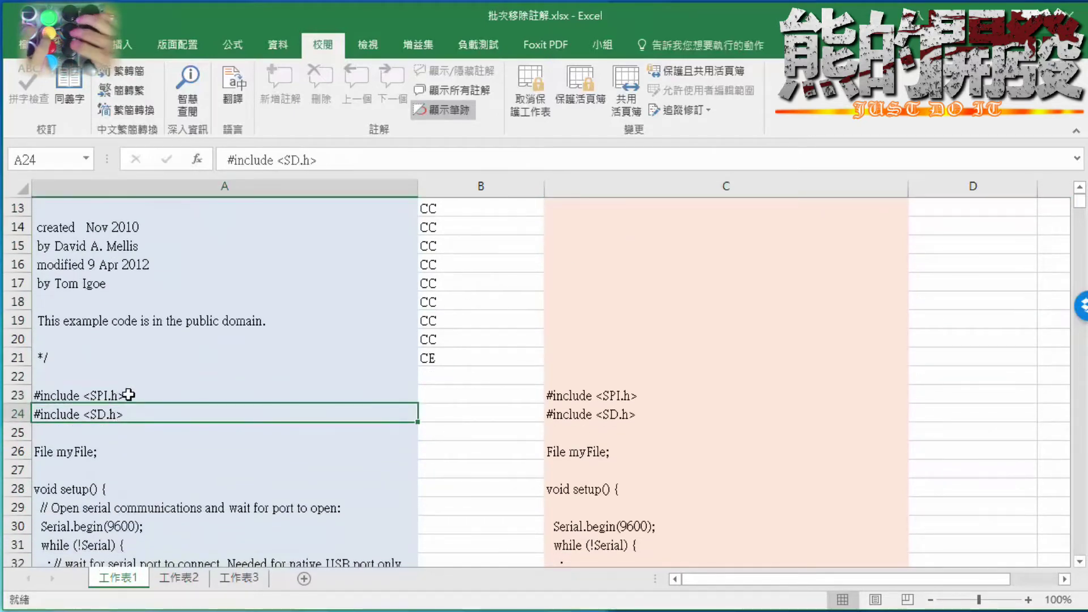
{"action": "left_click", "coordinate": [129, 394]}
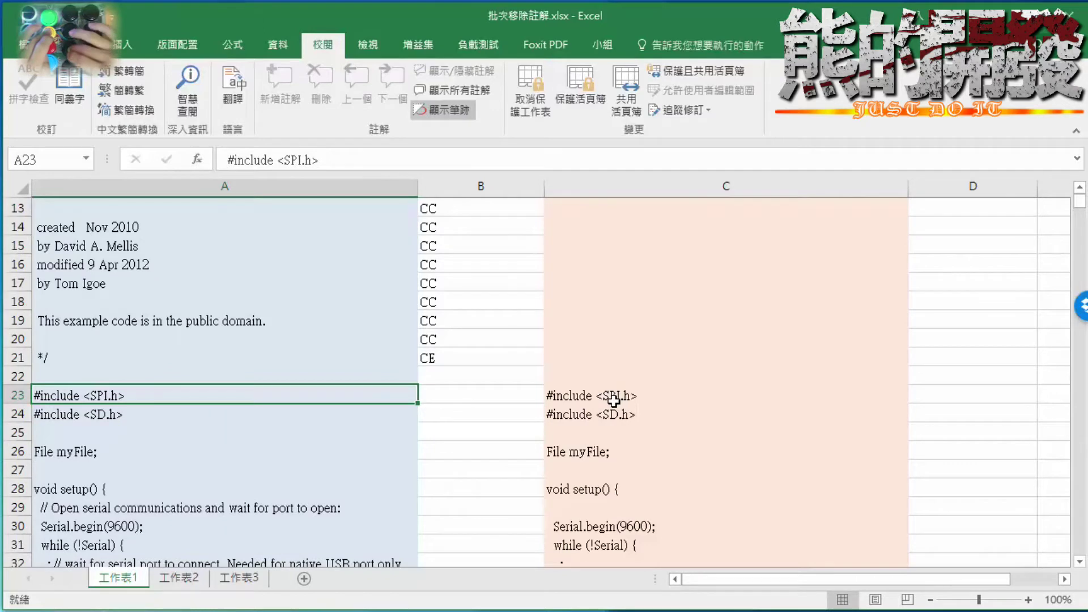
{"action": "scroll", "coordinate": [604, 404], "scroll_direction": "down", "scroll_amount": 1}
{"action": "scroll", "coordinate": [567, 406], "scroll_direction": "down", "scroll_amount": 1}
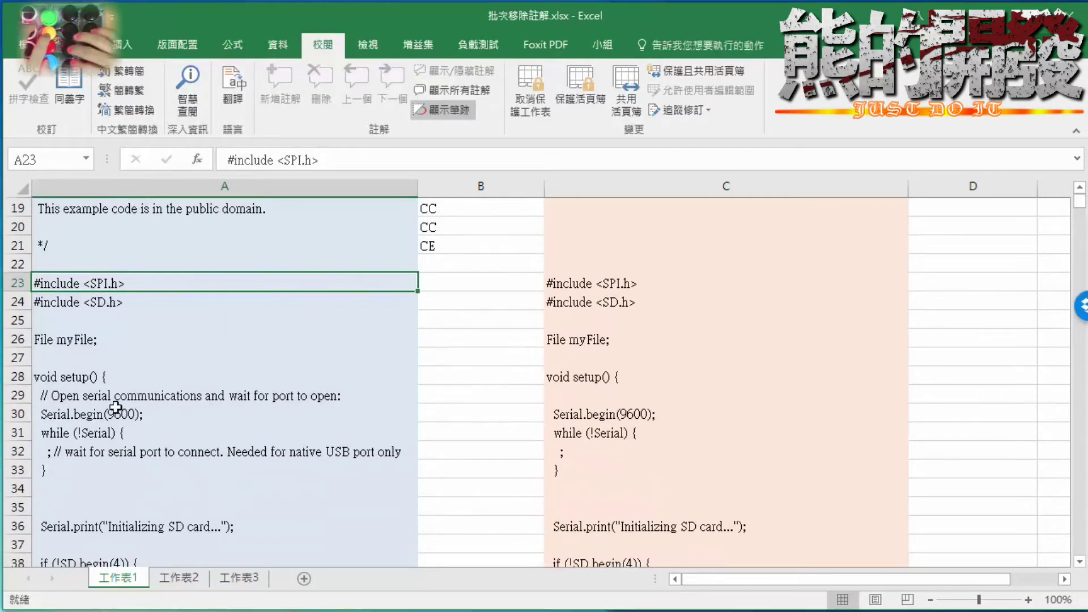
{"action": "left_click", "coordinate": [69, 395]}
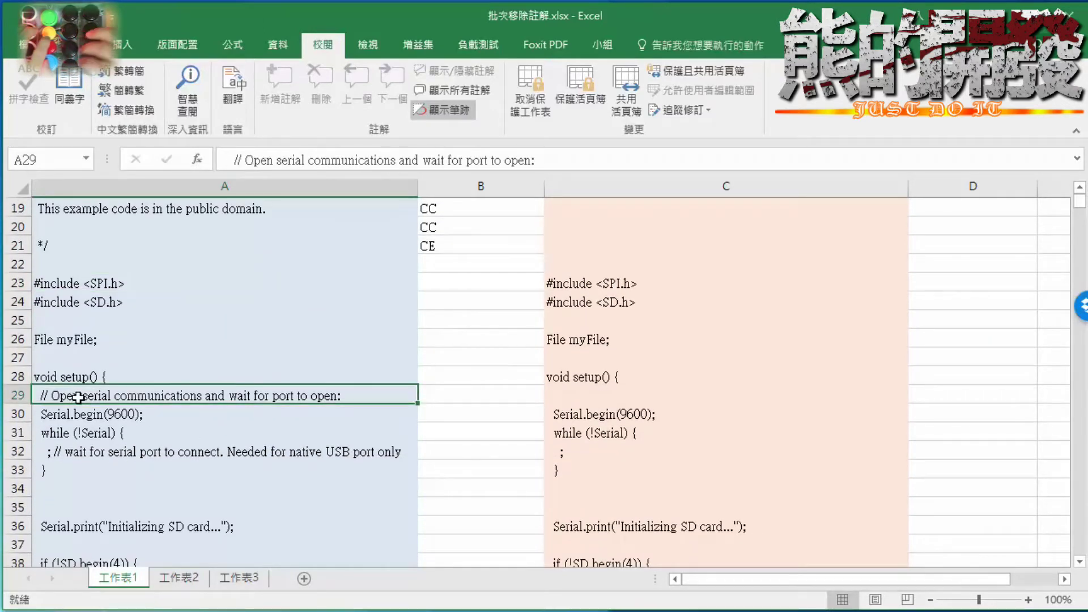
{"action": "left_click", "coordinate": [603, 395]}
{"action": "scroll", "coordinate": [603, 396], "scroll_direction": "down", "scroll_amount": 2}
{"action": "scroll", "coordinate": [436, 376], "scroll_direction": "down", "scroll_amount": 4}
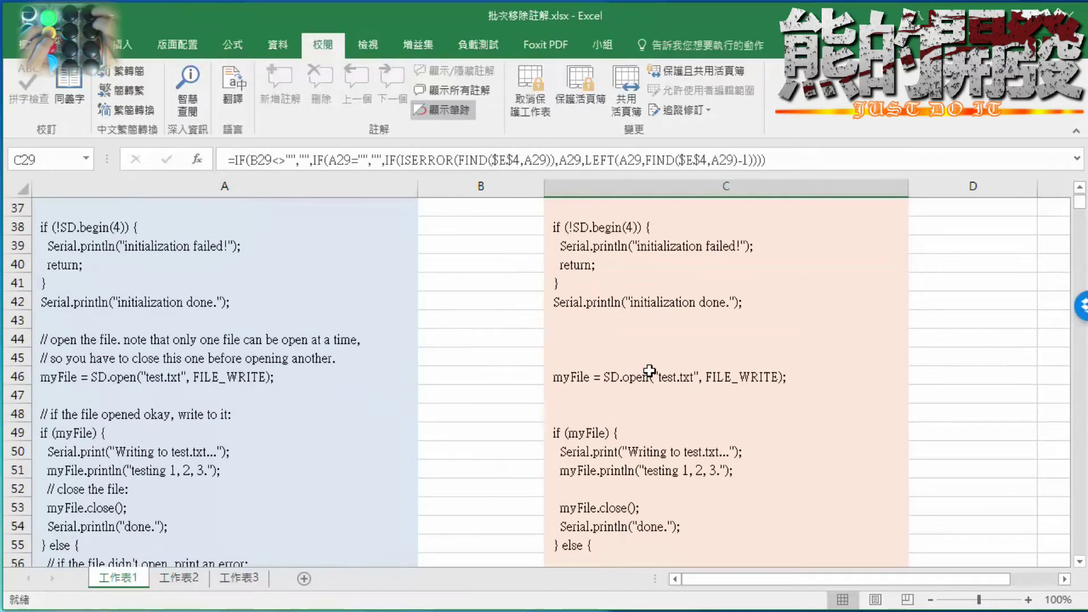
{"action": "scroll", "coordinate": [649, 371], "scroll_direction": "up", "scroll_amount": 7}
{"action": "scroll", "coordinate": [651, 370], "scroll_direction": "up", "scroll_amount": 5}
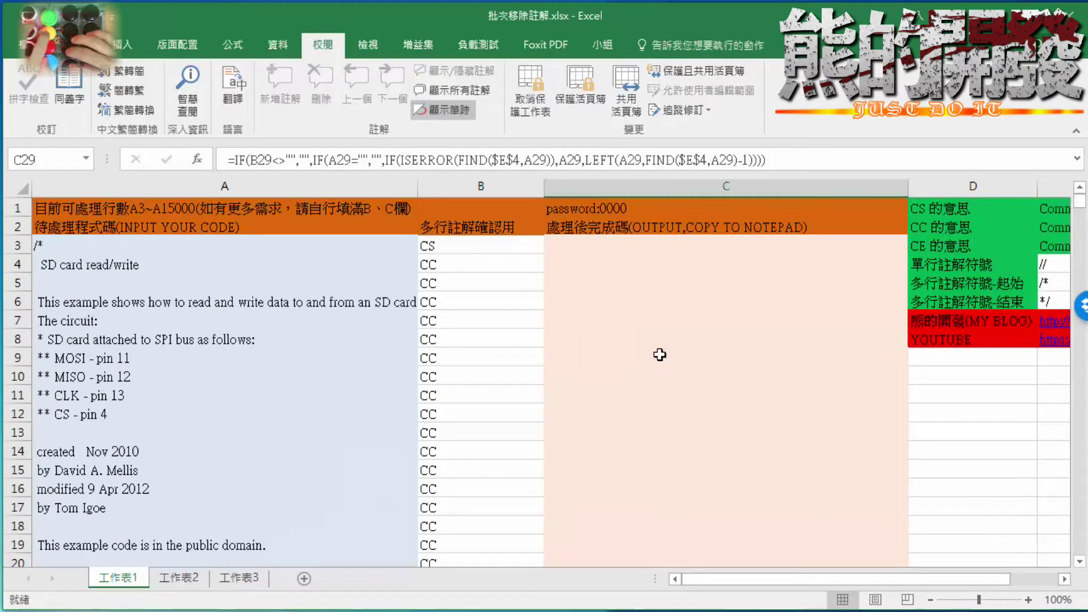
{"action": "left_click", "coordinate": [964, 286]}
{"action": "left_click", "coordinate": [959, 300]}
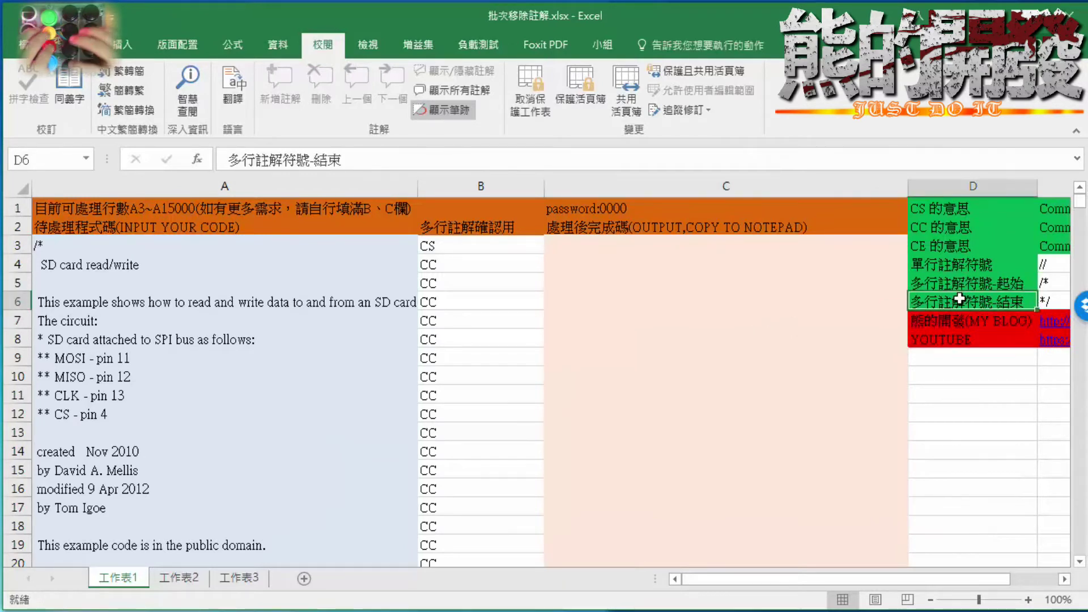
{"action": "left_click", "coordinate": [75, 252]}
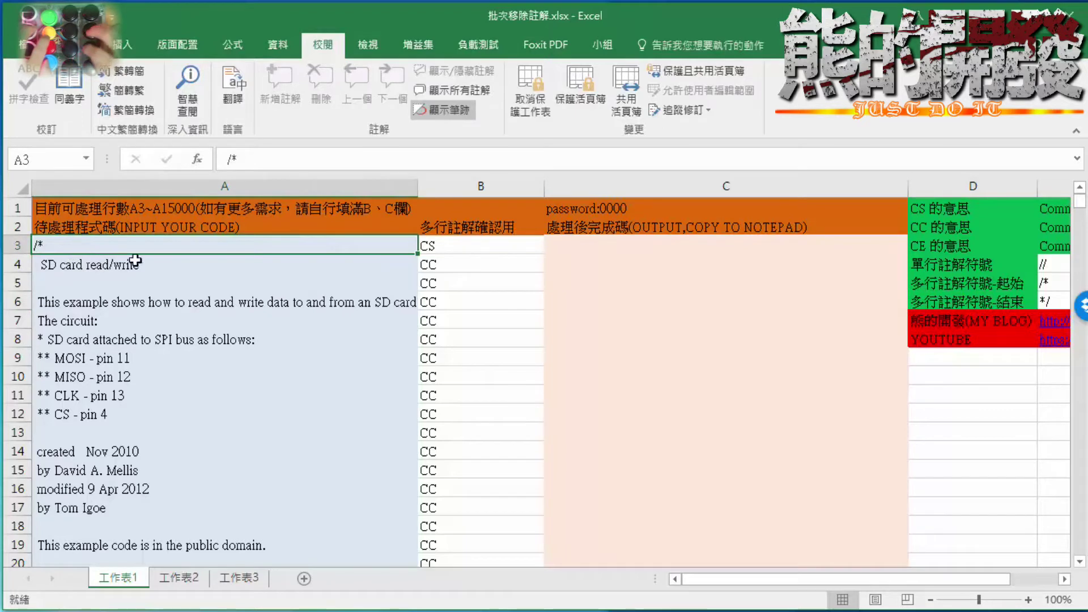
{"action": "left_click", "coordinate": [453, 247]}
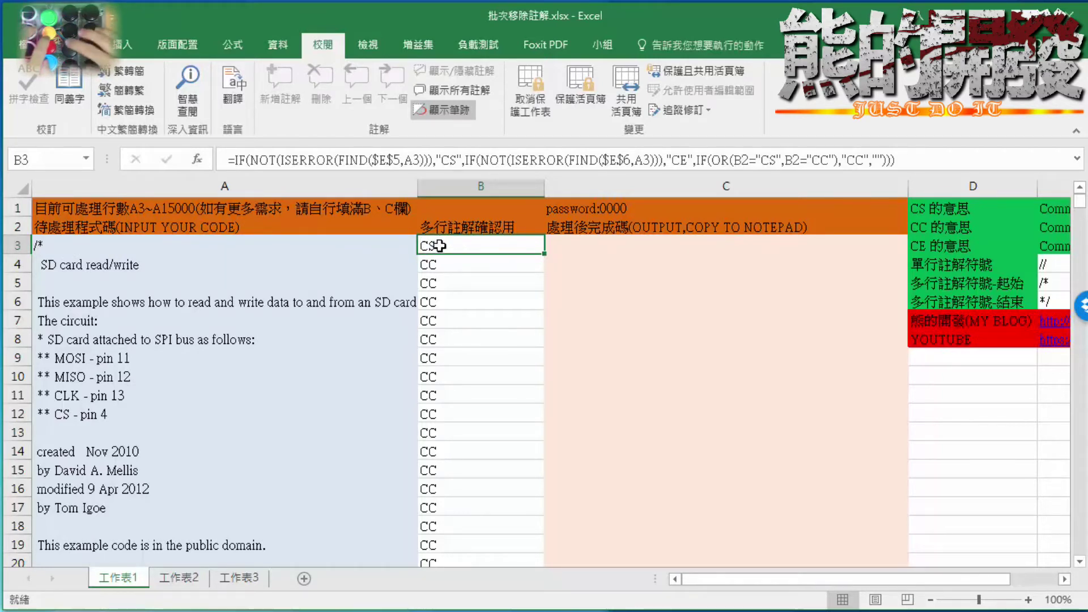
{"action": "left_click_drag", "start_coordinate": [730, 575], "coordinate": [777, 573]}
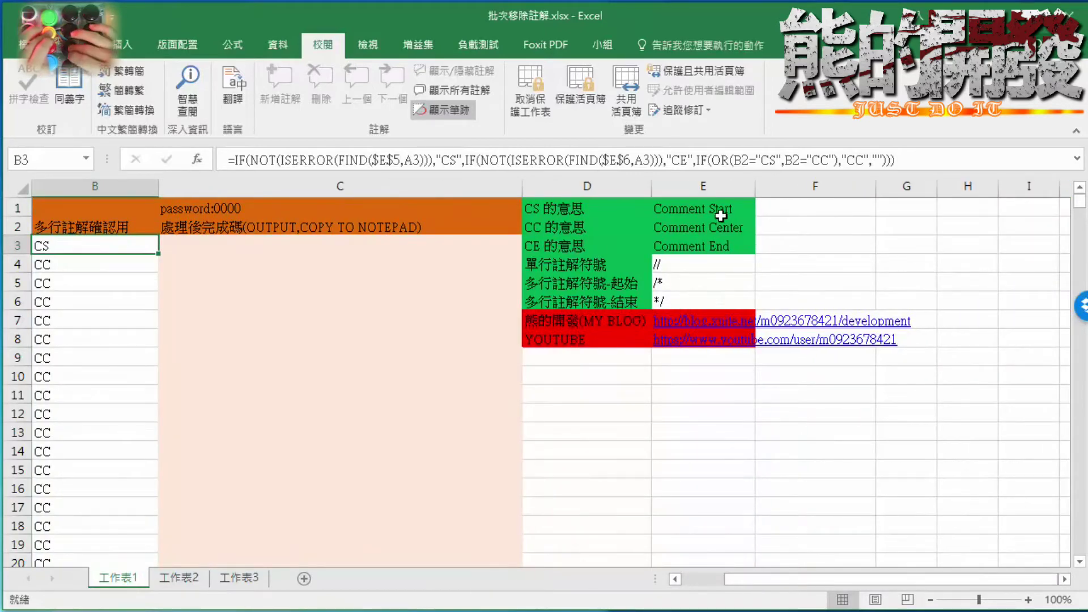
{"action": "left_click_drag", "start_coordinate": [770, 578], "coordinate": [663, 587]}
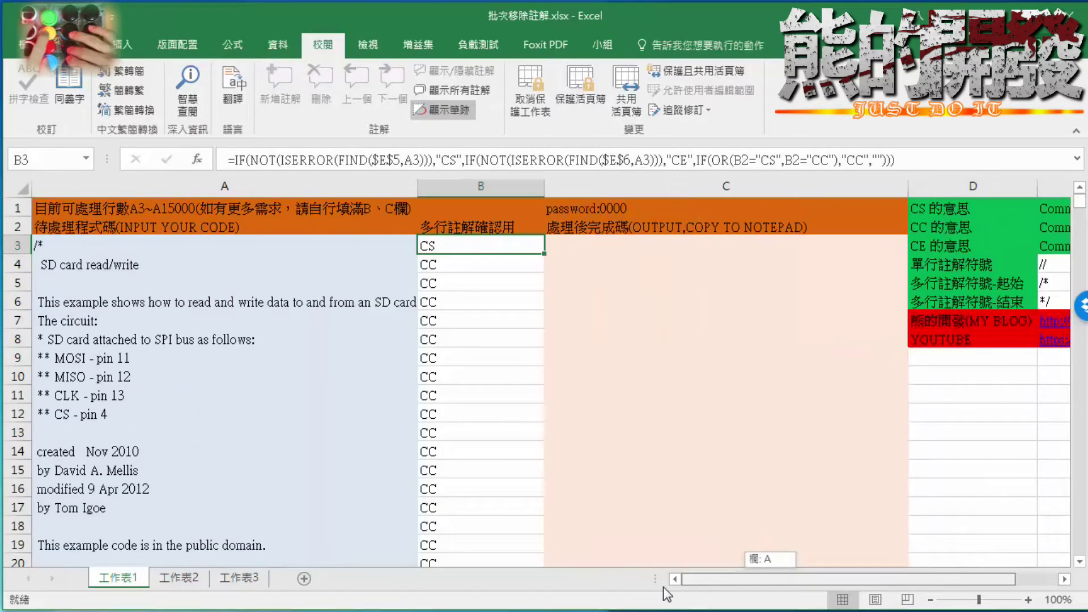
{"action": "left_click", "coordinate": [1052, 211]}
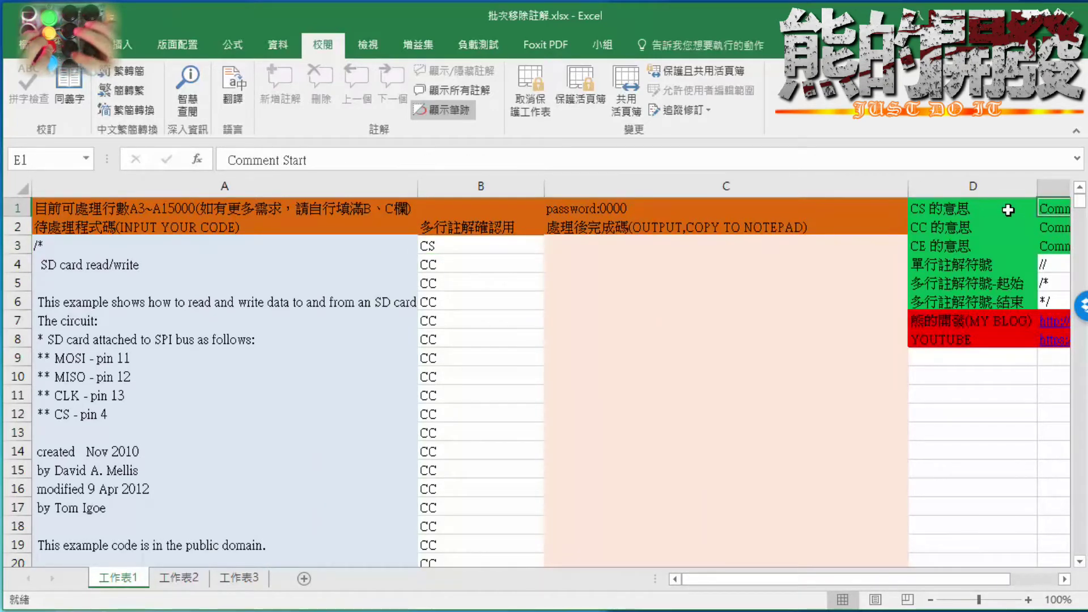
{"action": "left_click", "coordinate": [473, 245]}
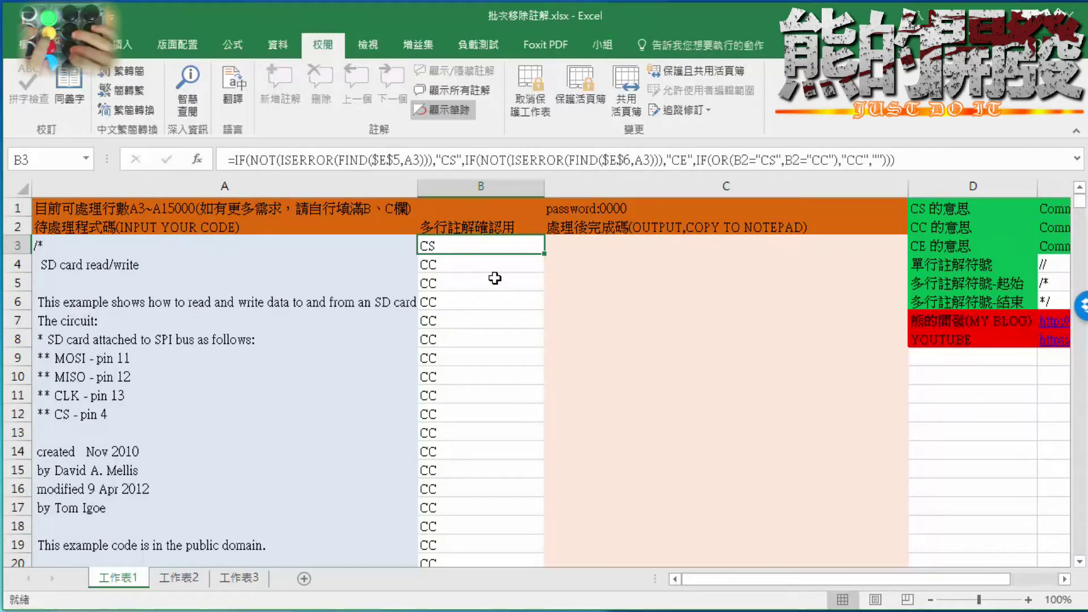
{"action": "left_click_drag", "start_coordinate": [127, 266], "coordinate": [227, 452]}
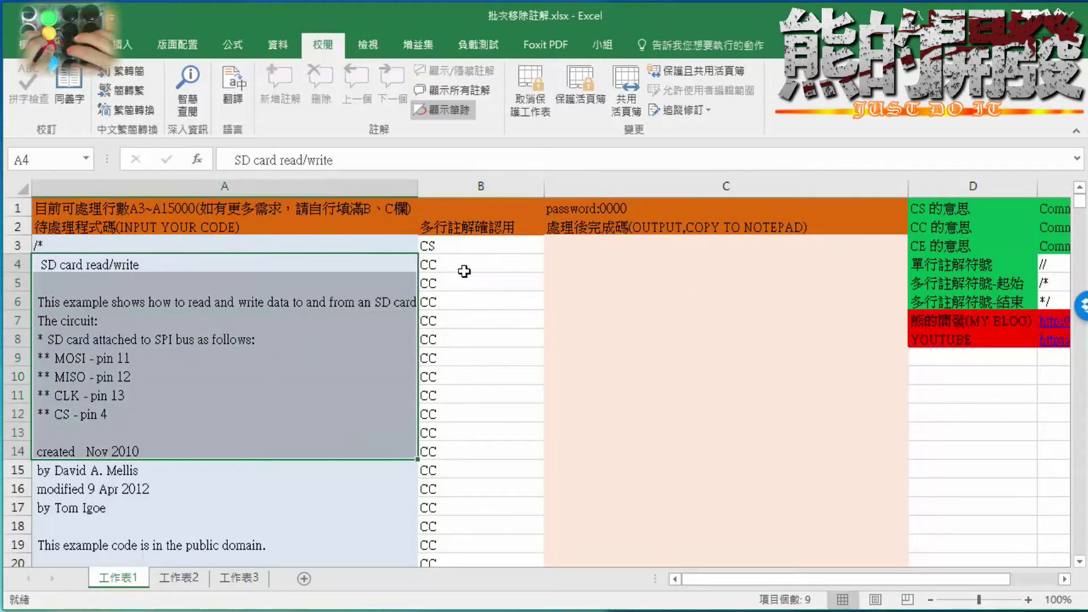
{"action": "left_click", "coordinate": [425, 264]}
{"action": "left_click_drag", "start_coordinate": [745, 578], "coordinate": [817, 575]}
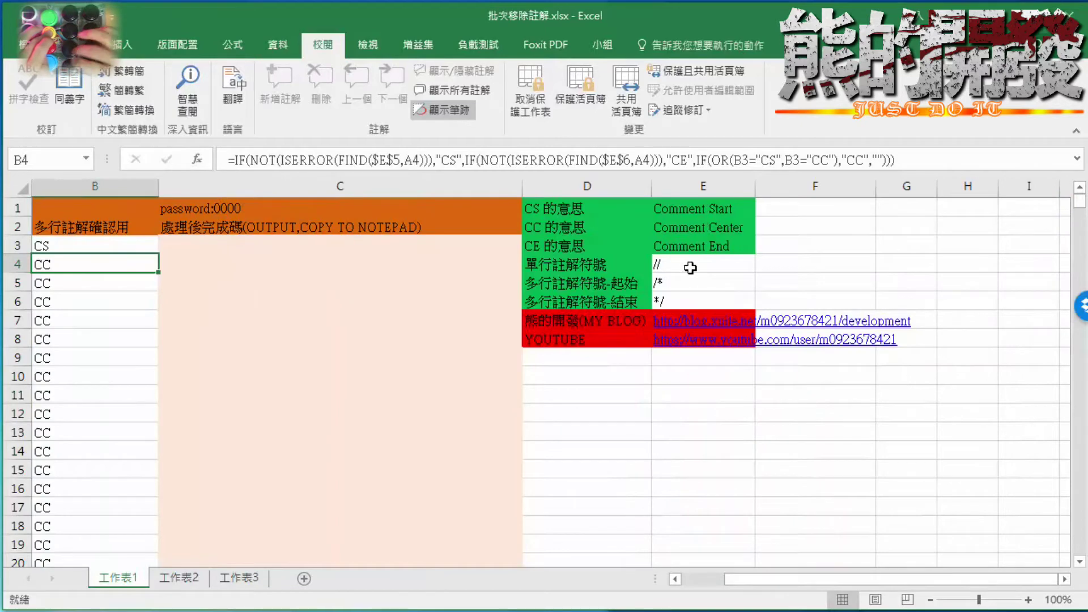
{"action": "left_click_drag", "start_coordinate": [795, 577], "coordinate": [556, 515]}
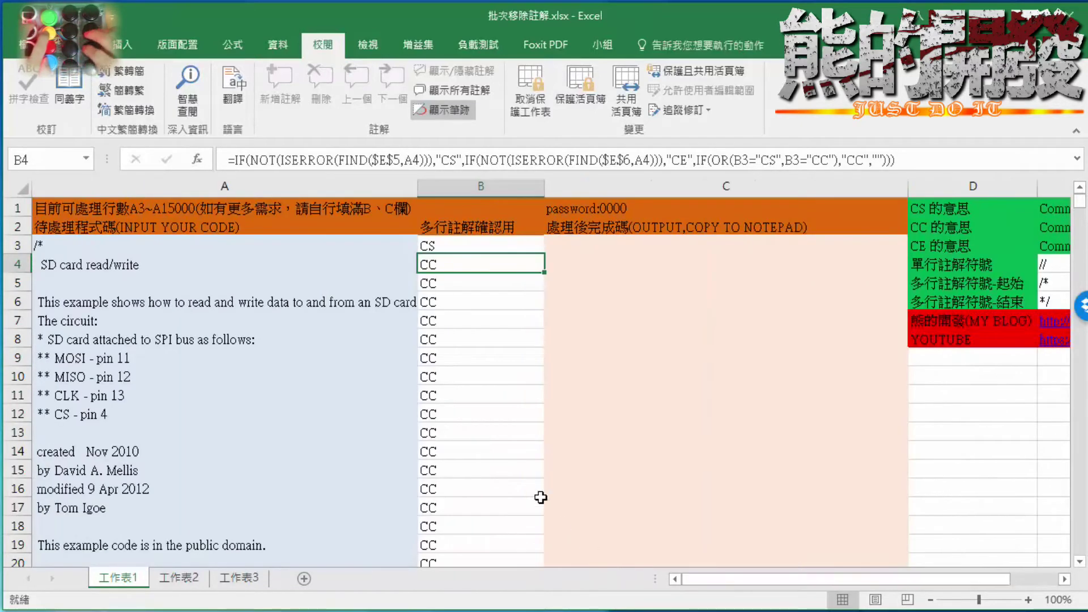
{"action": "scroll", "coordinate": [488, 439], "scroll_direction": "down", "scroll_amount": 3}
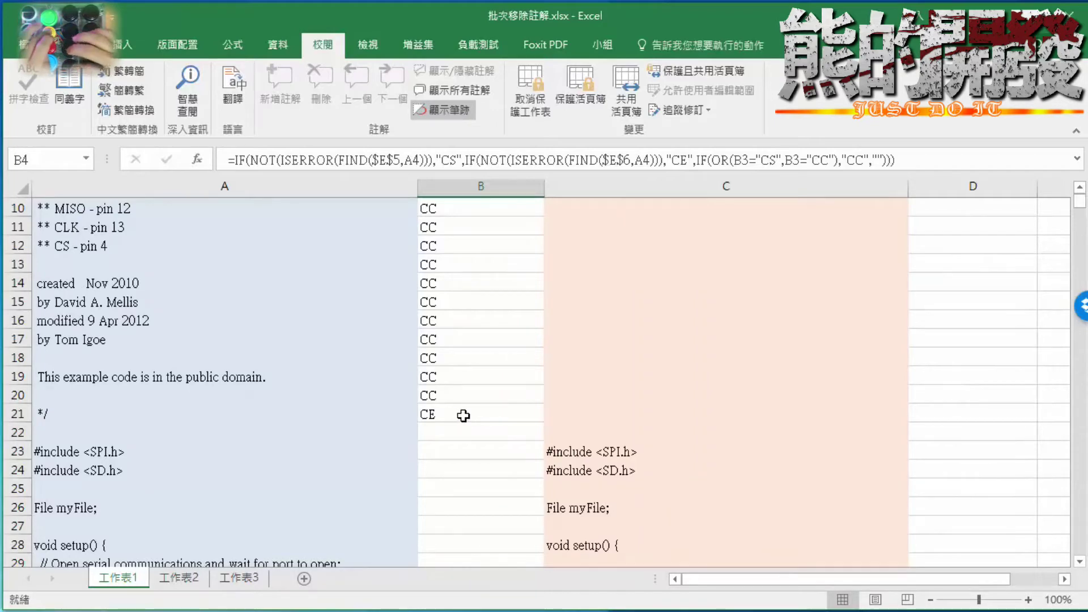
{"action": "scroll", "coordinate": [456, 414], "scroll_direction": "up", "scroll_amount": 3}
{"action": "left_click_drag", "start_coordinate": [788, 576], "coordinate": [811, 546]}
{"action": "scroll", "coordinate": [759, 424], "scroll_direction": "right", "scroll_amount": 1}
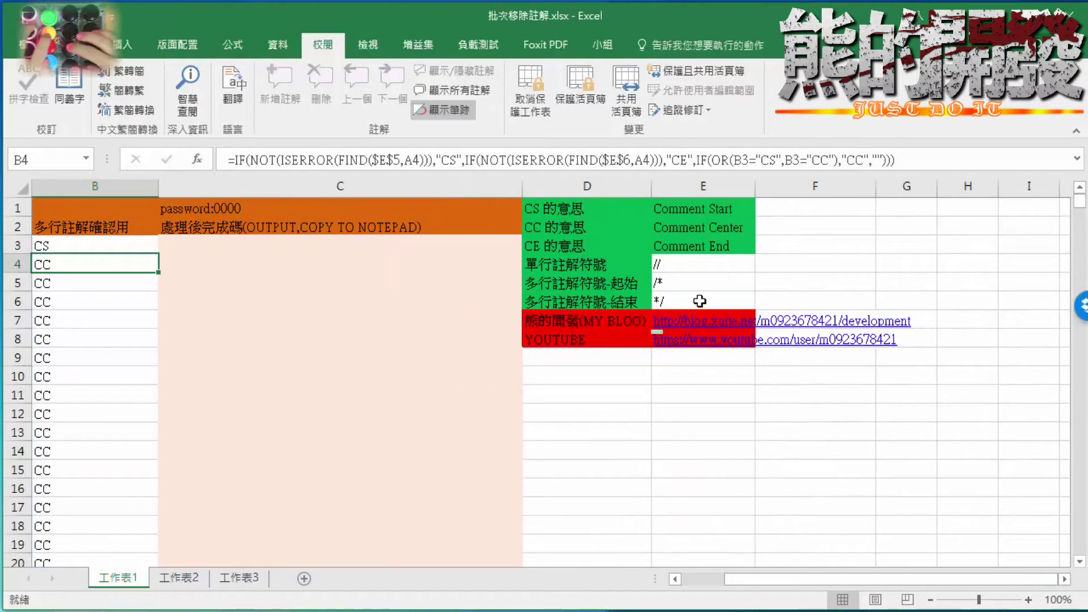
{"action": "left_click", "coordinate": [703, 301]}
{"action": "left_click_drag", "start_coordinate": [695, 282], "coordinate": [686, 299]}
{"action": "left_click", "coordinate": [686, 283]}
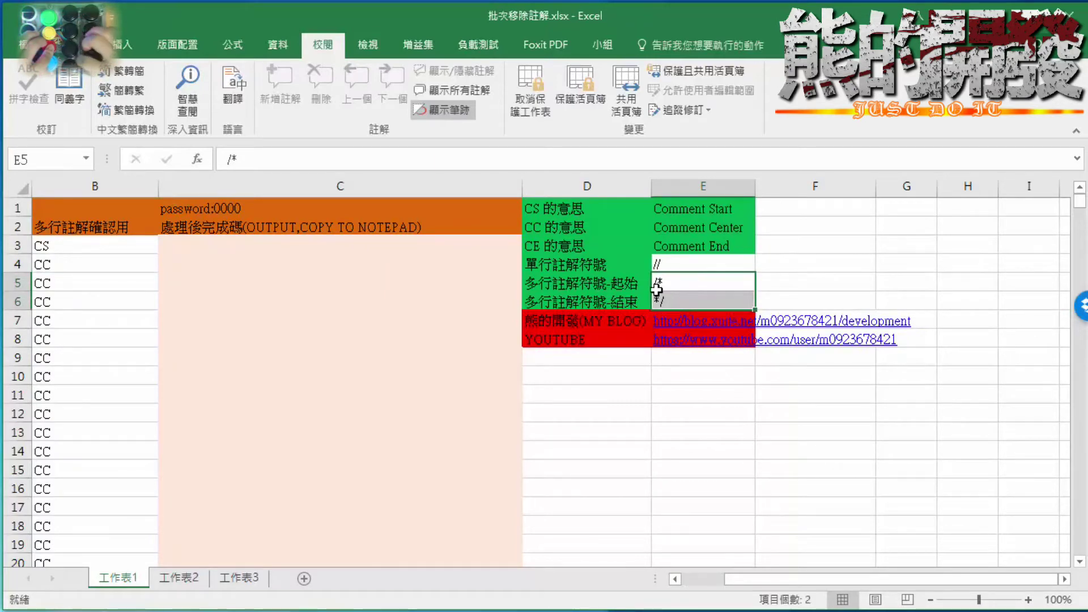
{"action": "left_click_drag", "start_coordinate": [774, 576], "coordinate": [659, 563]}
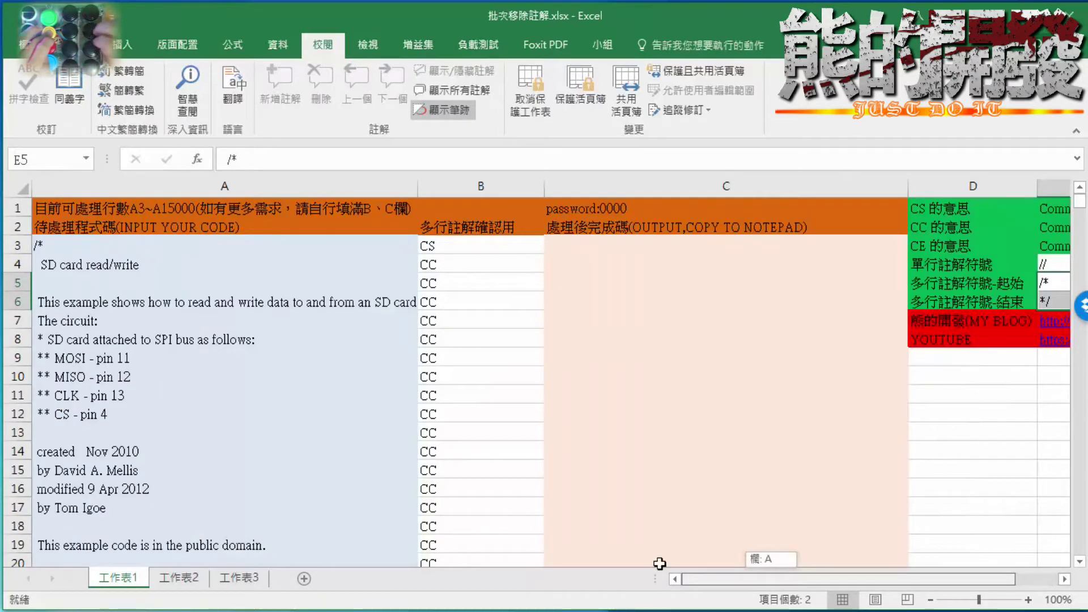
{"action": "scroll", "coordinate": [719, 491], "scroll_direction": "down", "scroll_amount": 3}
{"action": "scroll", "coordinate": [723, 476], "scroll_direction": "up", "scroll_amount": 2}
{"action": "scroll", "coordinate": [723, 471], "scroll_direction": "up", "scroll_amount": 1}
{"action": "scroll", "coordinate": [680, 469], "scroll_direction": "down", "scroll_amount": 3}
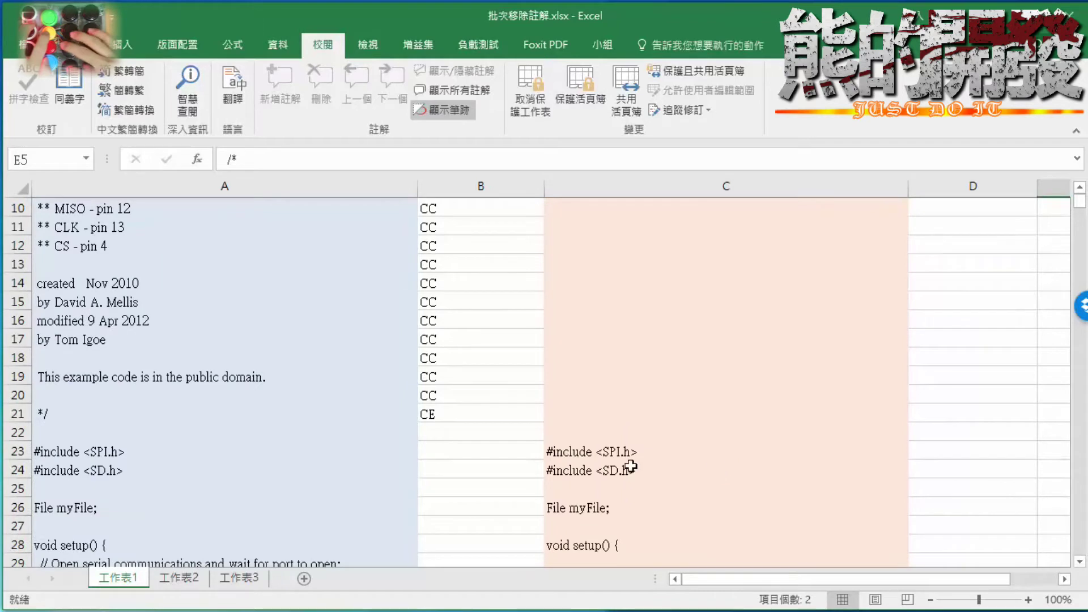
{"action": "scroll", "coordinate": [143, 446], "scroll_direction": "down", "scroll_amount": 1}
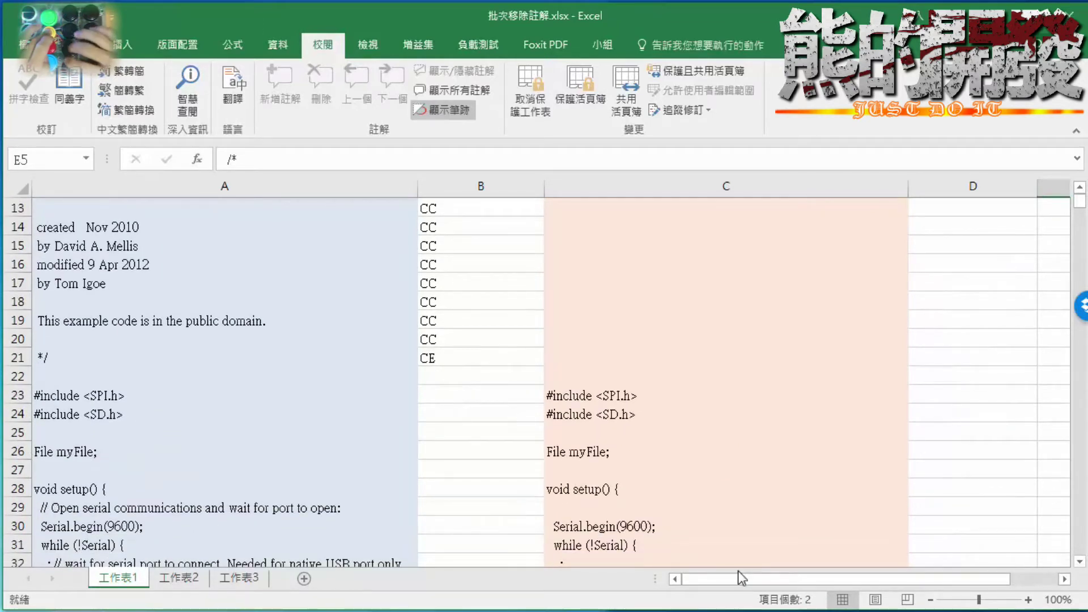
{"action": "scroll", "coordinate": [765, 544], "scroll_direction": "up", "scroll_amount": 3}
{"action": "scroll", "coordinate": [794, 555], "scroll_direction": "up", "scroll_amount": 1}
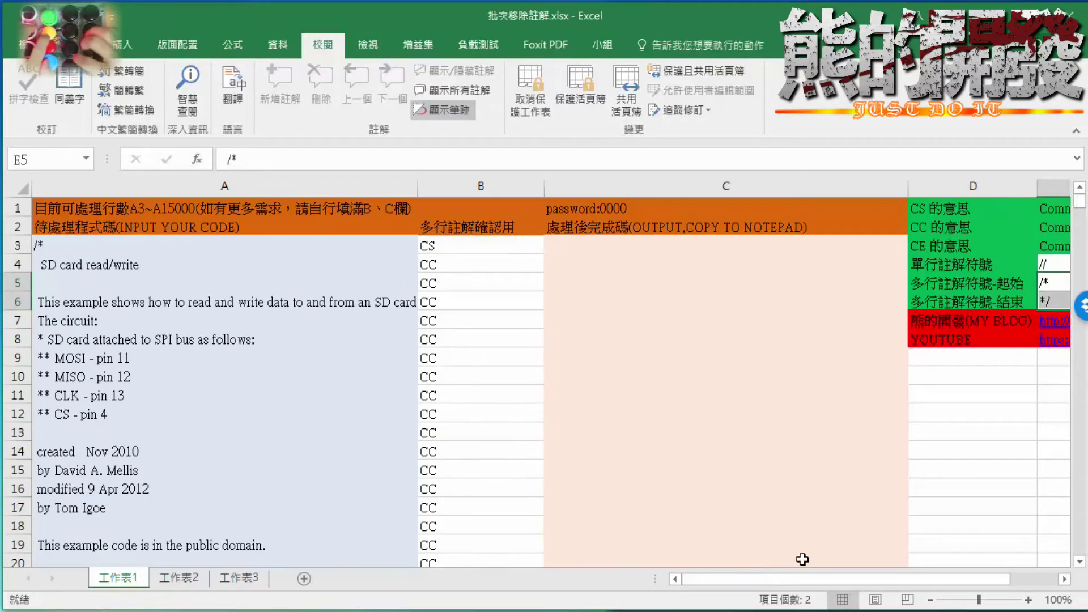
{"action": "scroll", "coordinate": [816, 510], "scroll_direction": "right", "scroll_amount": 3}
{"action": "scroll", "coordinate": [825, 437], "scroll_direction": "right", "scroll_amount": 1}
{"action": "left_click", "coordinate": [695, 268]}
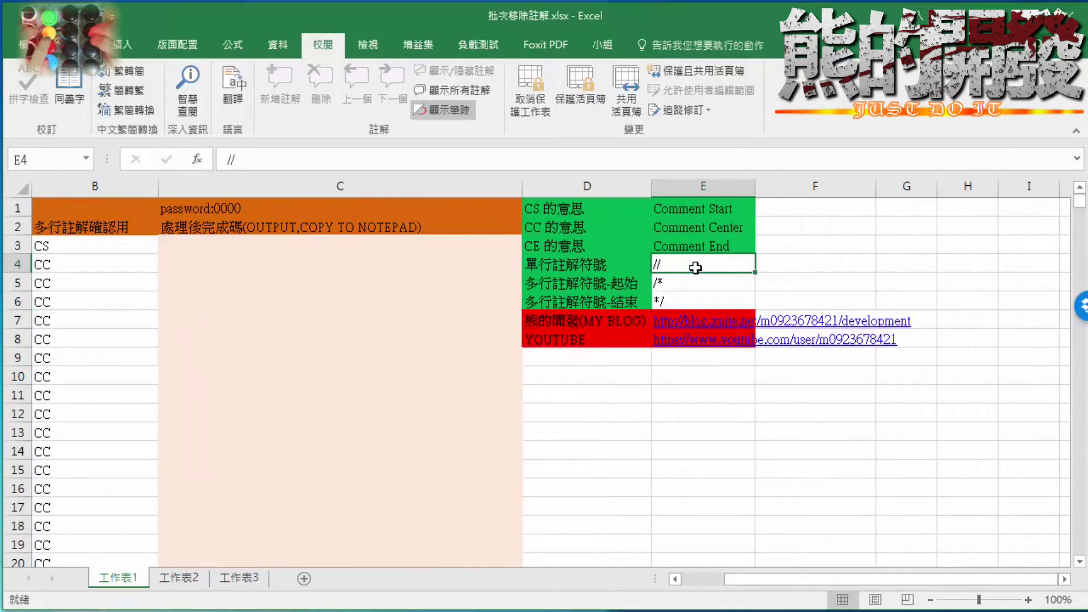
Enter -- as the E4 marker and check the output for commented row 29.
{"action": "type", "text": "--"}
{"action": "key", "text": "Return"}
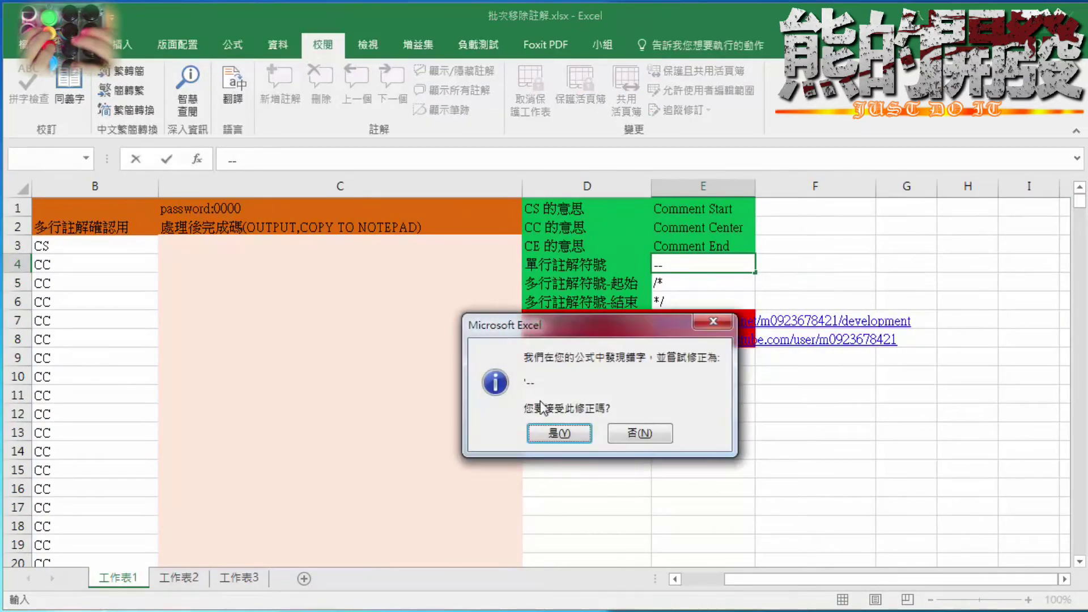
{"action": "left_click", "coordinate": [559, 434]}
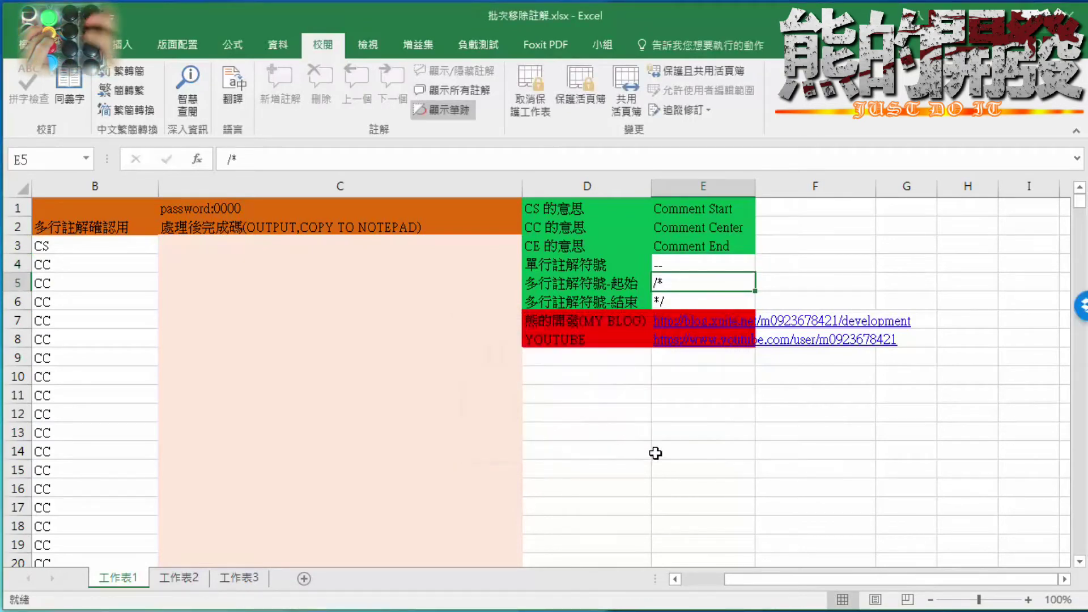
{"action": "left_click_drag", "start_coordinate": [757, 579], "coordinate": [714, 579]}
{"action": "scroll", "coordinate": [527, 499], "scroll_direction": "down", "scroll_amount": 3}
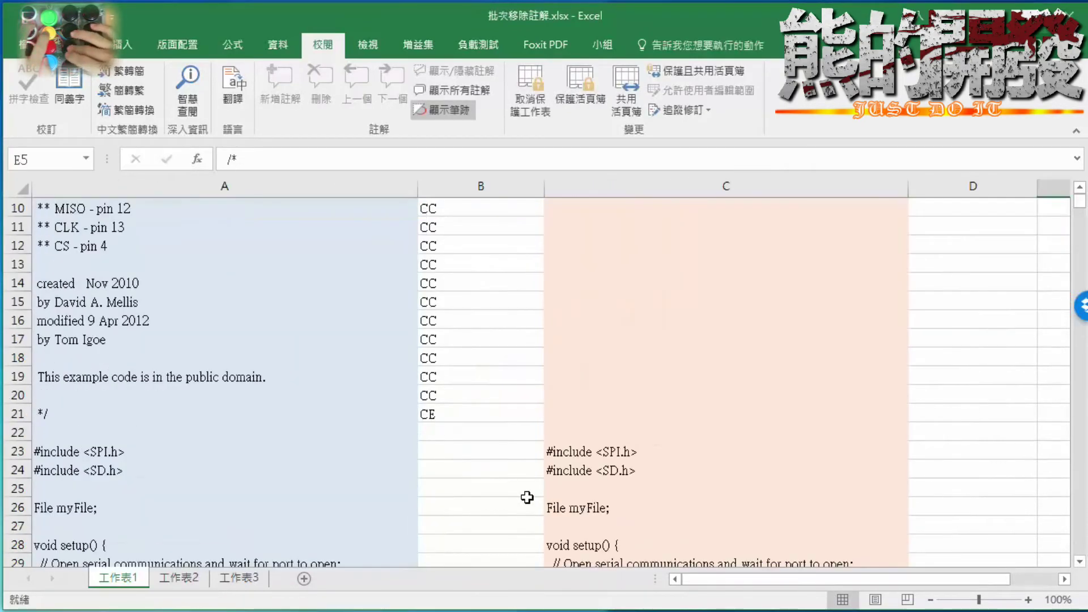
{"action": "scroll", "coordinate": [535, 493], "scroll_direction": "down", "scroll_amount": 2}
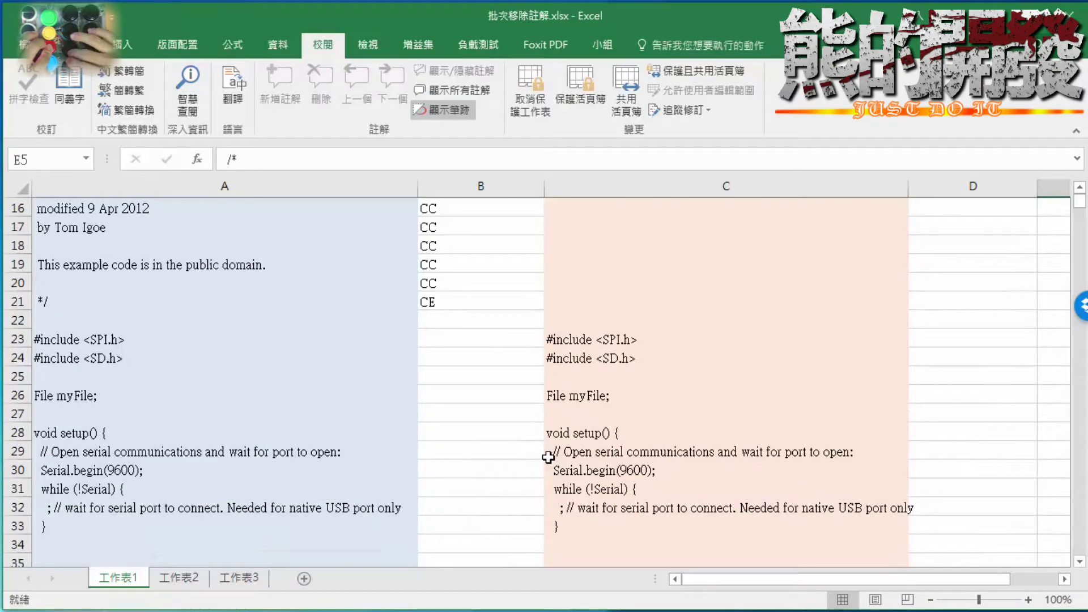
{"action": "left_click", "coordinate": [568, 455]}
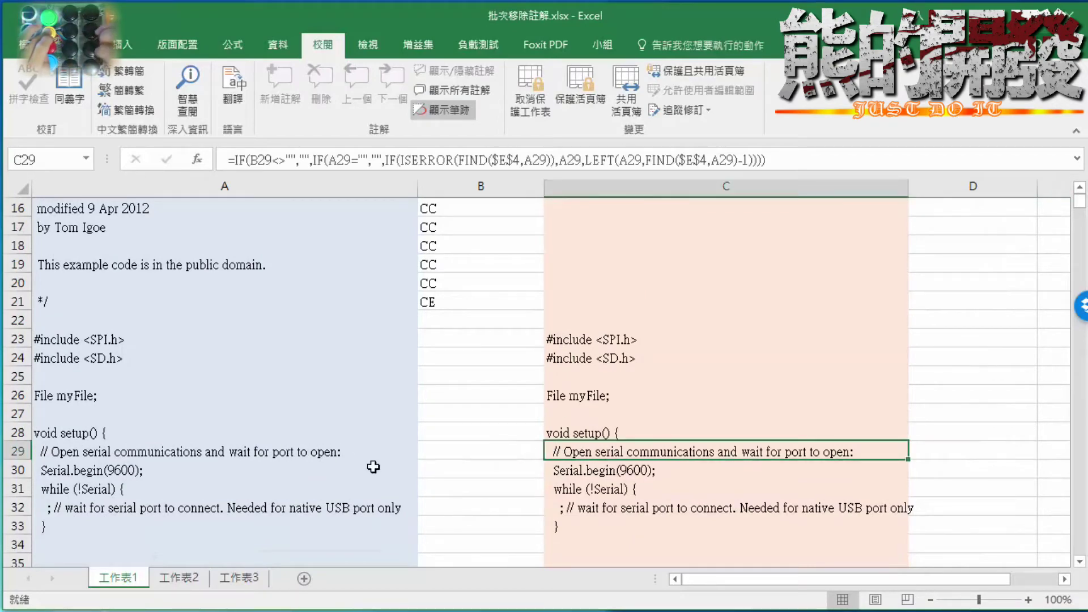
{"action": "scroll", "coordinate": [555, 462], "scroll_direction": "up", "scroll_amount": 5}
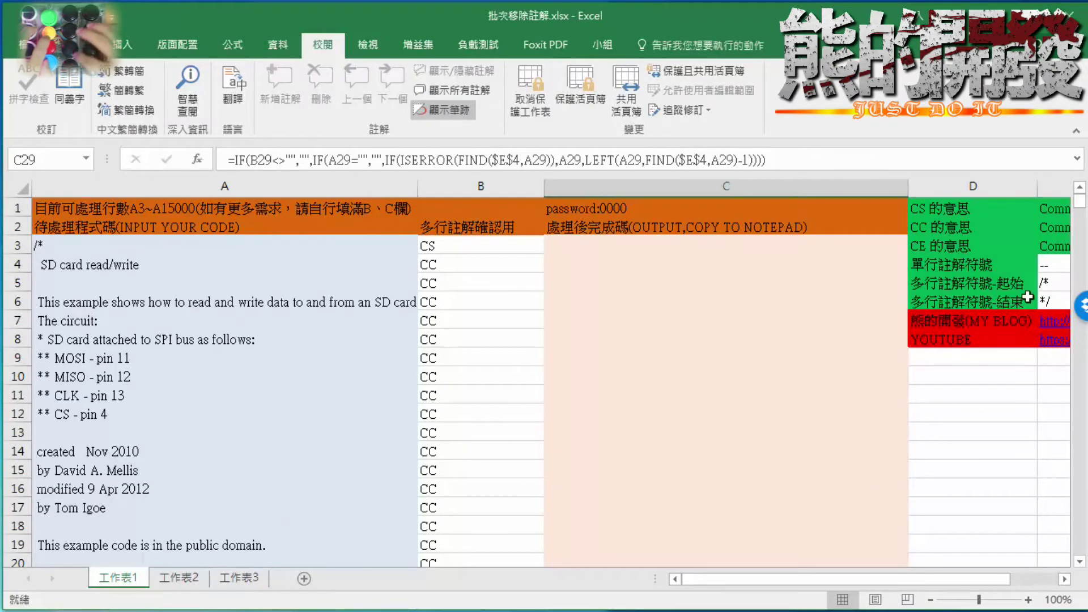
Re-edit cell E4 and commit // as the single-line comment marker.
{"action": "left_click", "coordinate": [1054, 268]}
{"action": "key", "text": "alt"}
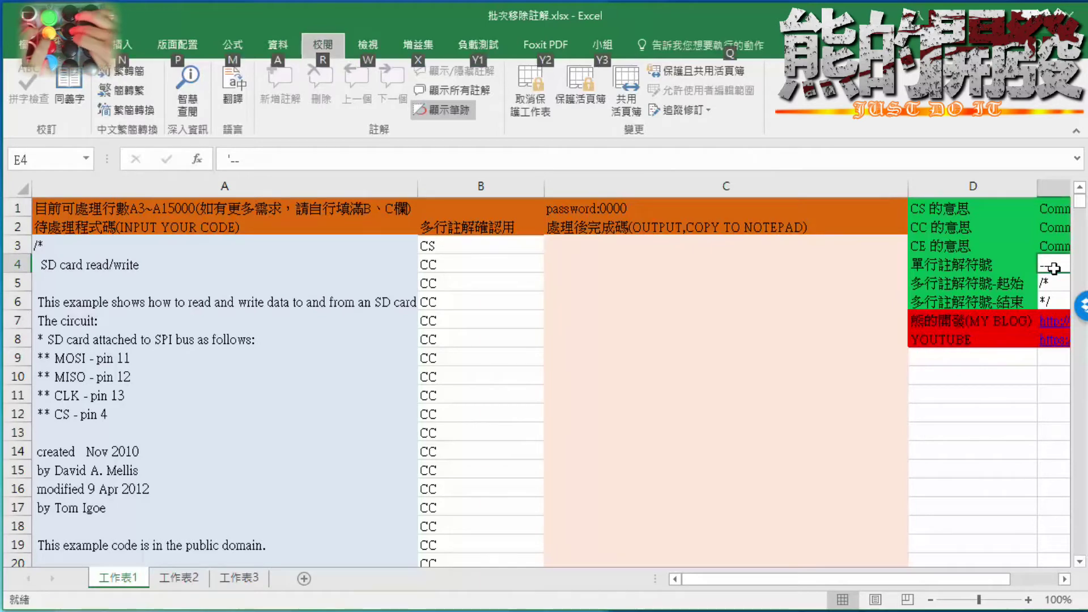
{"action": "left_click_drag", "start_coordinate": [945, 579], "coordinate": [989, 579]}
{"action": "left_click", "coordinate": [719, 262]}
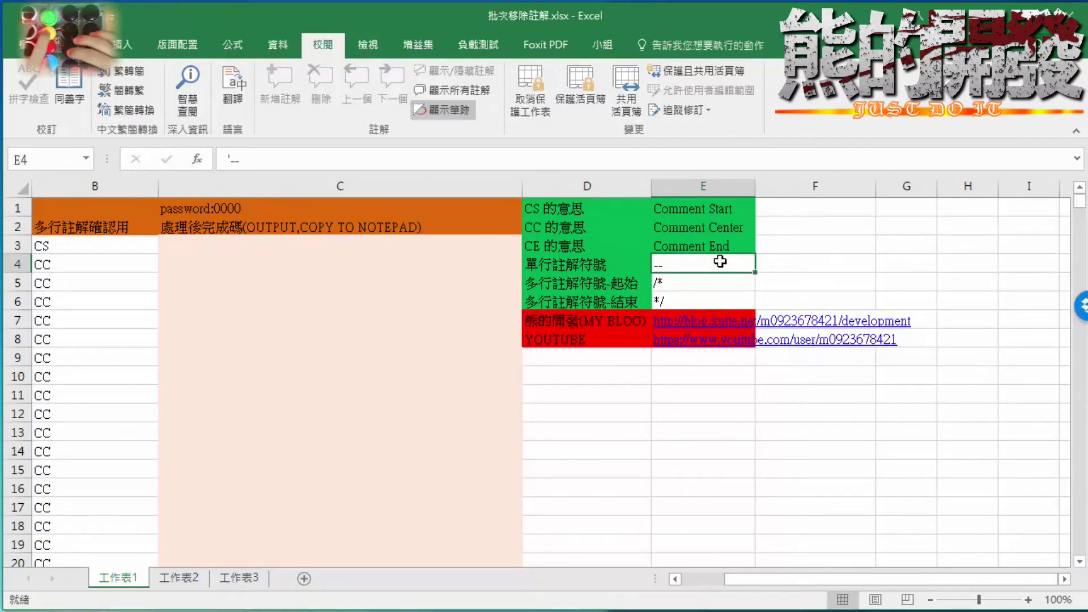
{"action": "key", "text": "alt"}
{"action": "key", "text": "alt"}
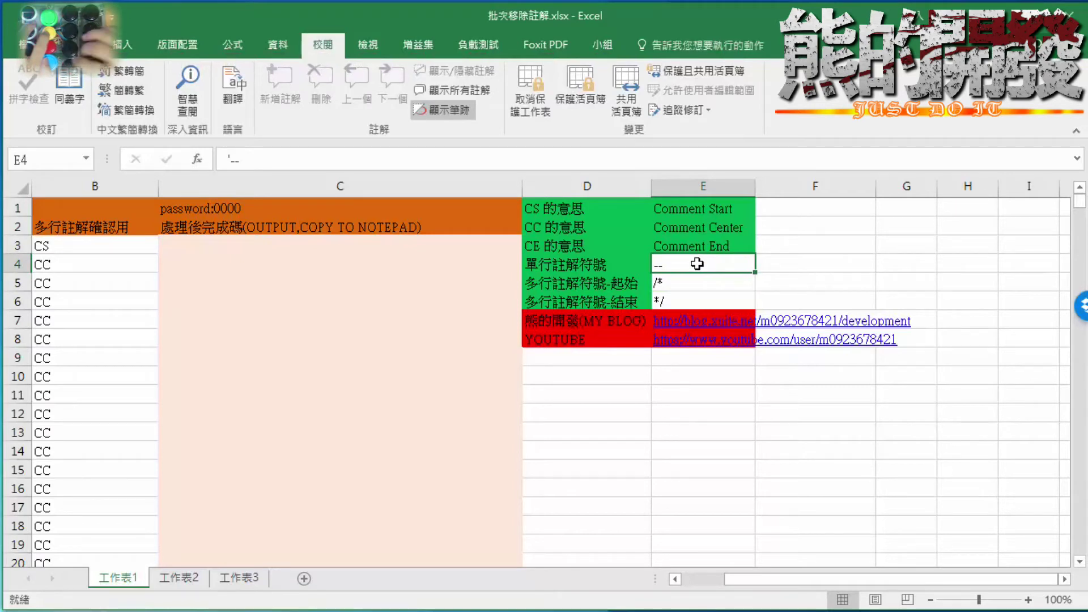
{"action": "double_click", "coordinate": [690, 266]}
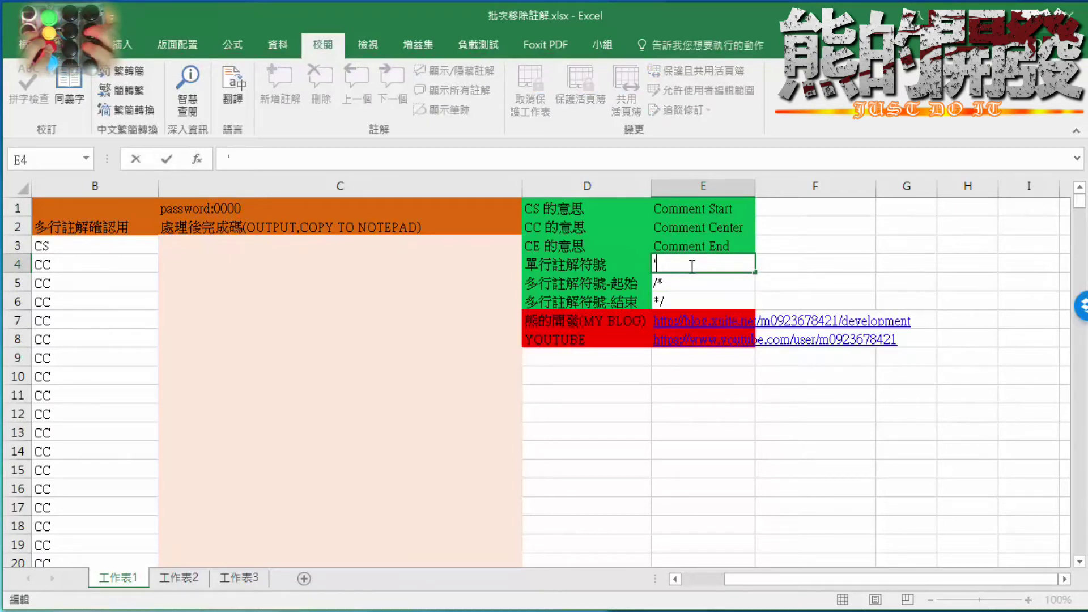
{"action": "type", "text": "//"}
{"action": "key", "text": "Return"}
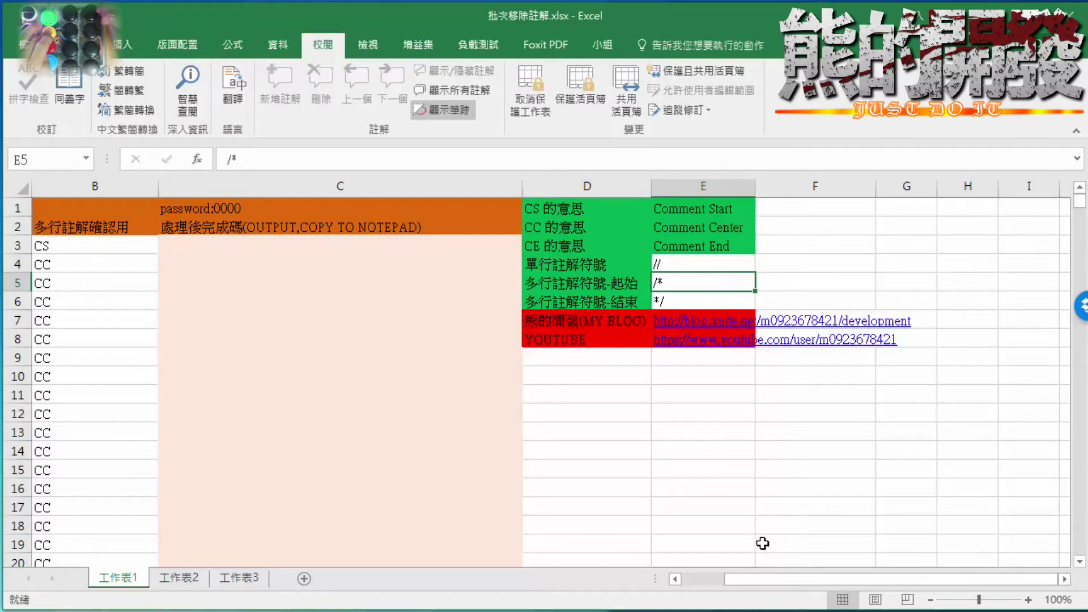
Check the output formula in C3 and confirm C29 no longer shows its comment.
{"action": "left_click_drag", "start_coordinate": [773, 576], "coordinate": [539, 551]}
{"action": "scroll", "coordinate": [550, 497], "scroll_direction": "down", "scroll_amount": 4}
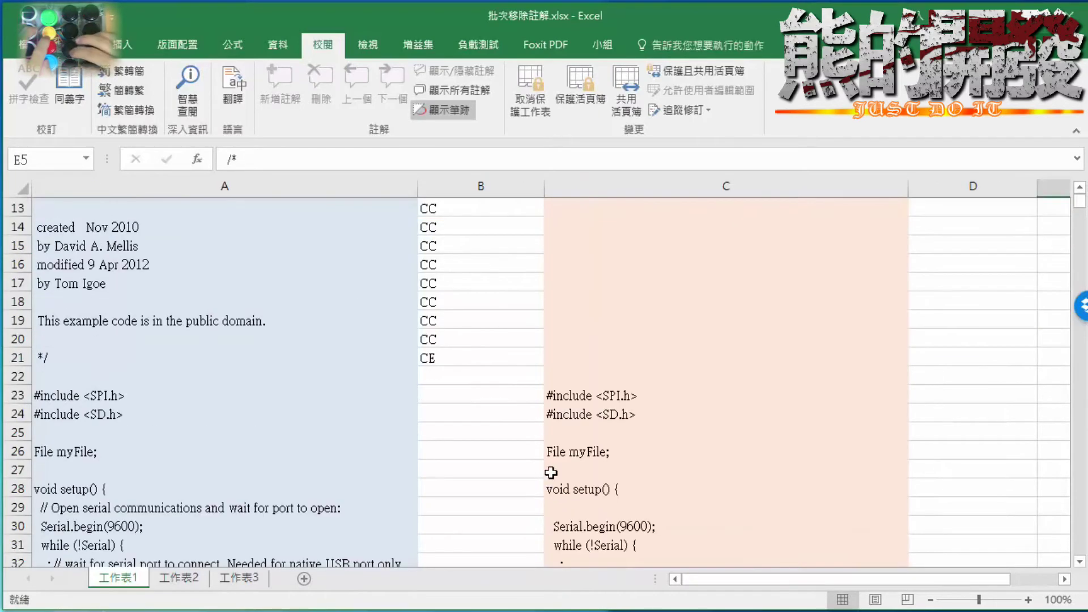
{"action": "scroll", "coordinate": [551, 472], "scroll_direction": "down", "scroll_amount": 2}
{"action": "scroll", "coordinate": [554, 450], "scroll_direction": "up", "scroll_amount": 6}
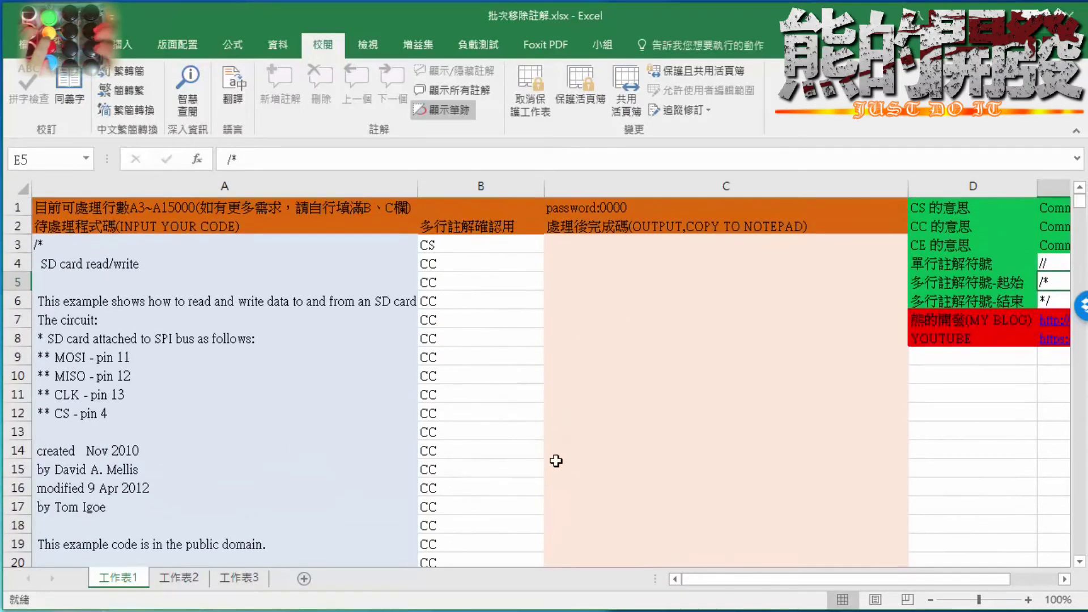
{"action": "left_click", "coordinate": [621, 246]}
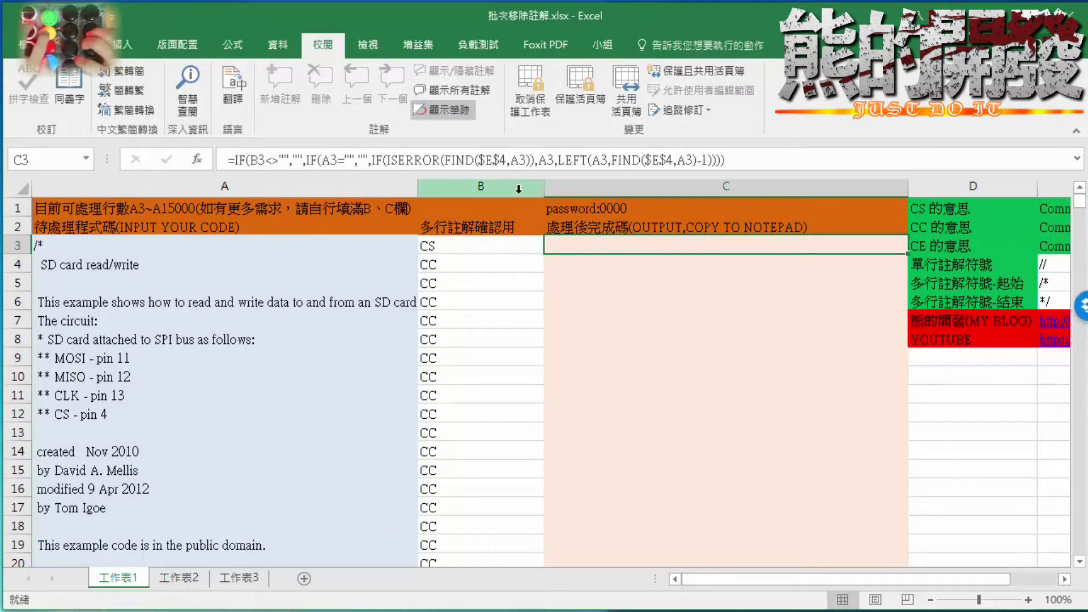
{"action": "scroll", "coordinate": [595, 215], "scroll_direction": "down", "scroll_amount": 2}
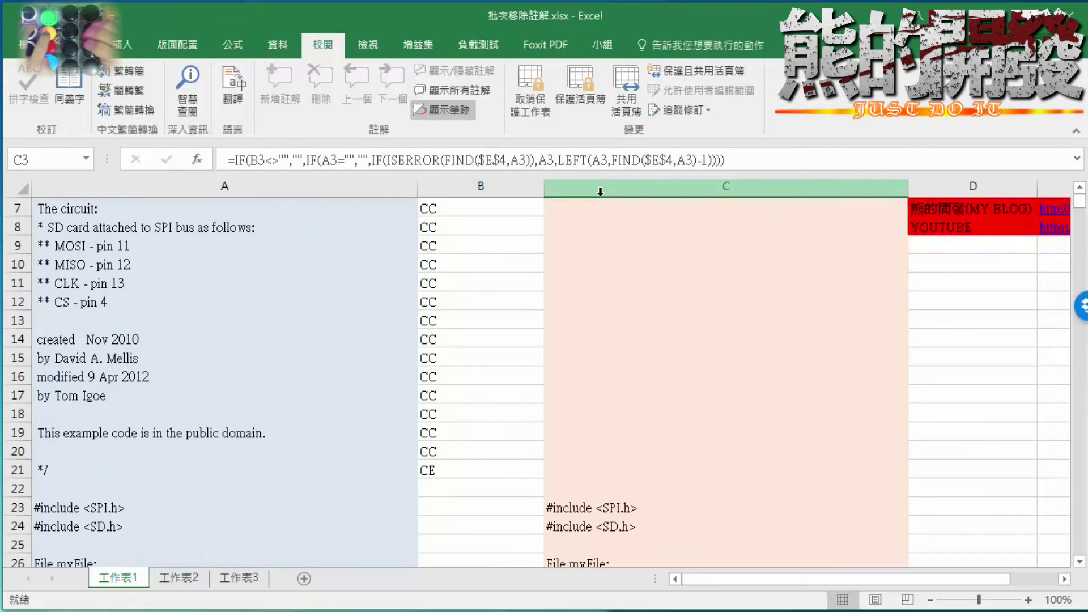
{"action": "scroll", "coordinate": [597, 228], "scroll_direction": "down", "scroll_amount": 6}
{"action": "scroll", "coordinate": [598, 229], "scroll_direction": "up", "scroll_amount": 4}
{"action": "scroll", "coordinate": [592, 304], "scroll_direction": "up", "scroll_amount": 4}
{"action": "scroll", "coordinate": [592, 306], "scroll_direction": "down", "scroll_amount": 3}
{"action": "scroll", "coordinate": [593, 311], "scroll_direction": "down", "scroll_amount": 2}
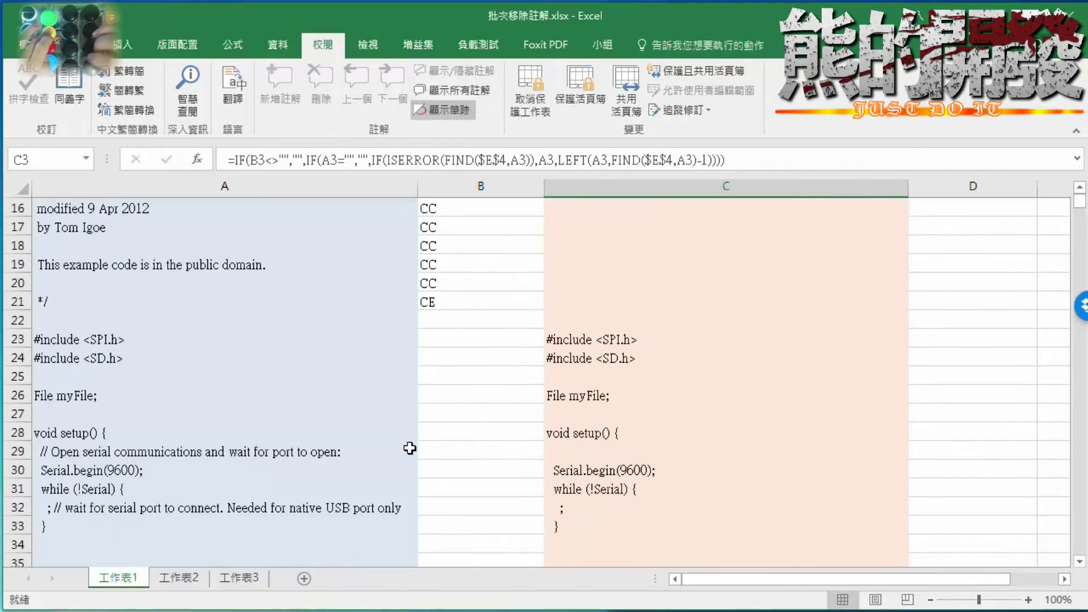
{"action": "left_click", "coordinate": [575, 450]}
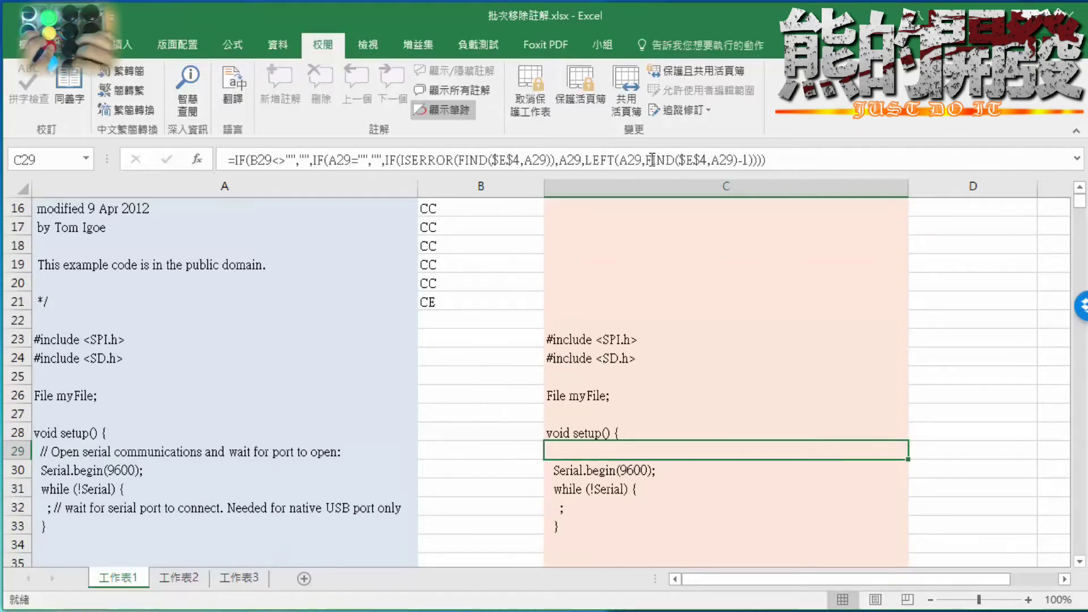
Inspect the output formulas in cells C7 and C3.
{"action": "scroll", "coordinate": [638, 299], "scroll_direction": "up", "scroll_amount": 2}
{"action": "scroll", "coordinate": [639, 283], "scroll_direction": "down", "scroll_amount": 2}
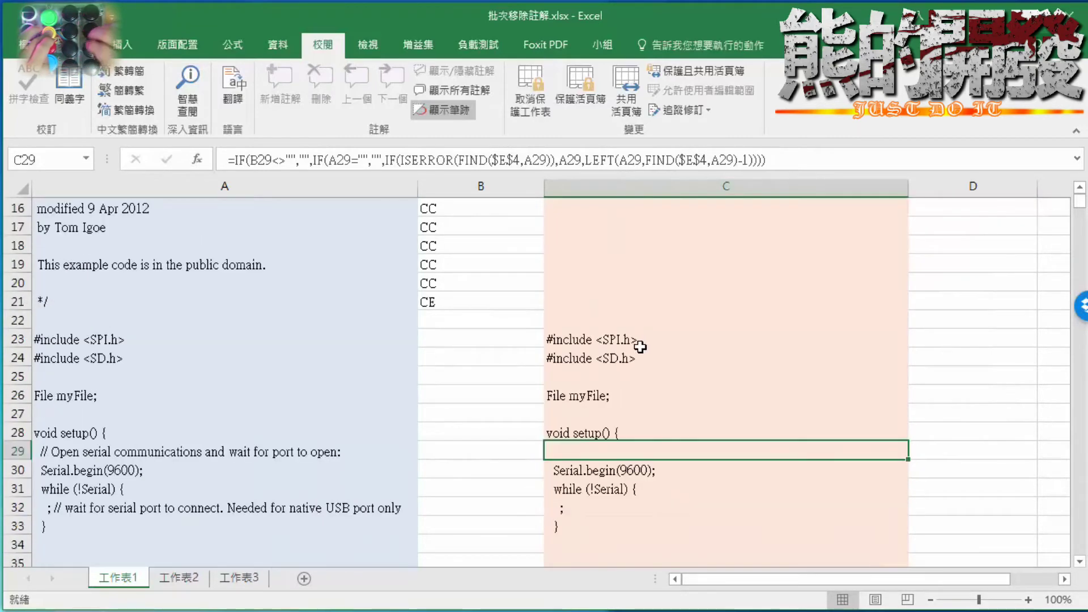
{"action": "scroll", "coordinate": [624, 362], "scroll_direction": "up", "scroll_amount": 5}
{"action": "left_click", "coordinate": [624, 320]}
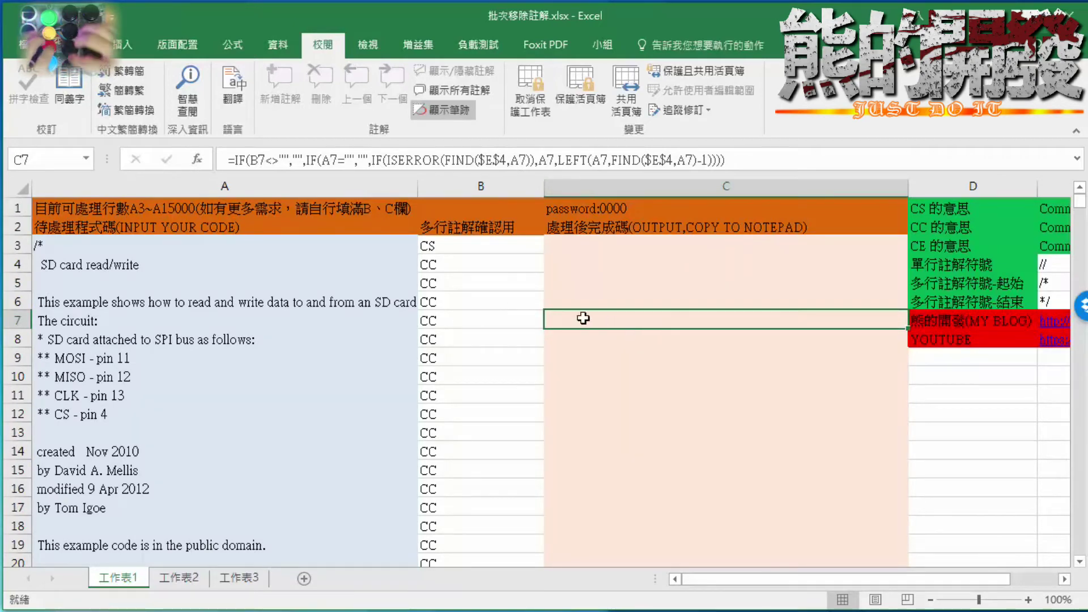
{"action": "scroll", "coordinate": [821, 321], "scroll_direction": "down", "scroll_amount": 3}
{"action": "scroll", "coordinate": [820, 321], "scroll_direction": "up", "scroll_amount": 3}
{"action": "scroll", "coordinate": [810, 313], "scroll_direction": "down", "scroll_amount": 3}
{"action": "scroll", "coordinate": [793, 300], "scroll_direction": "up", "scroll_amount": 3}
{"action": "scroll", "coordinate": [736, 286], "scroll_direction": "down", "scroll_amount": 3}
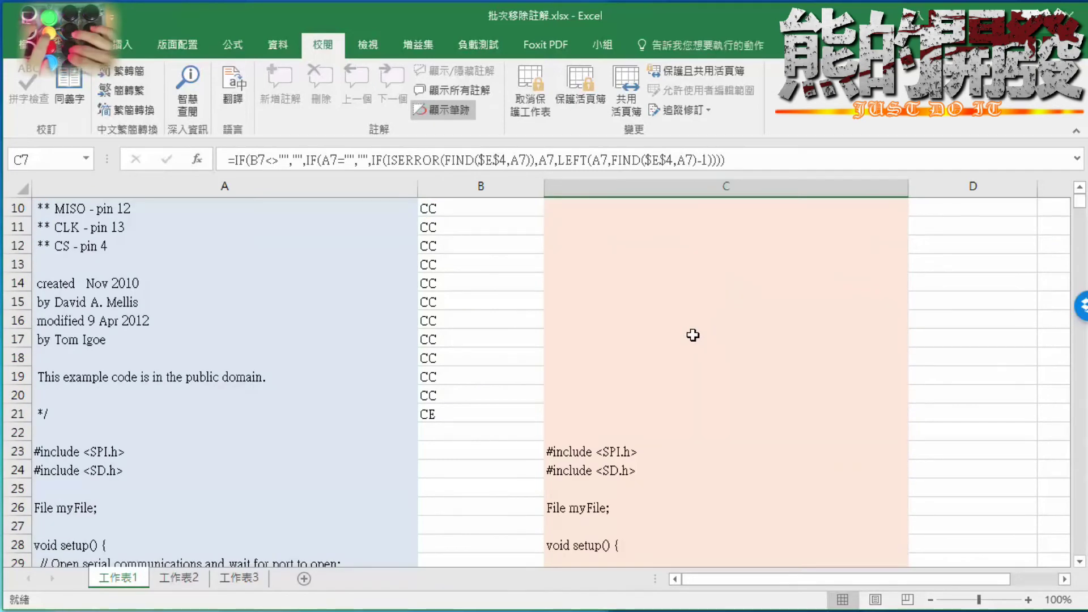
{"action": "scroll", "coordinate": [691, 336], "scroll_direction": "up", "scroll_amount": 3}
{"action": "left_click", "coordinate": [664, 248]}
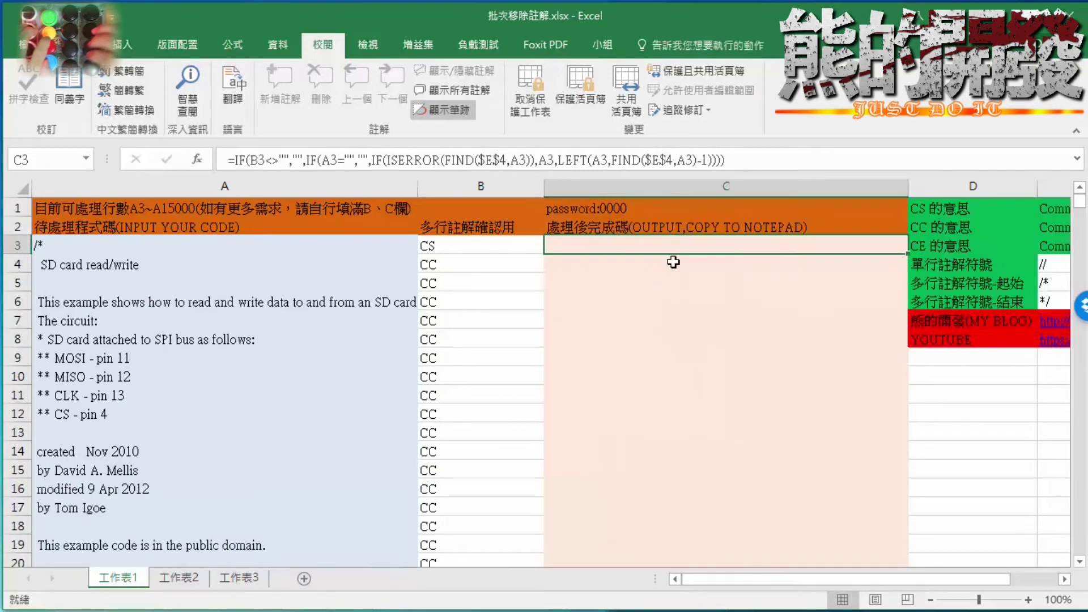
{"action": "scroll", "coordinate": [671, 272], "scroll_direction": "down", "scroll_amount": 5}
{"action": "scroll", "coordinate": [660, 318], "scroll_direction": "down", "scroll_amount": 1}
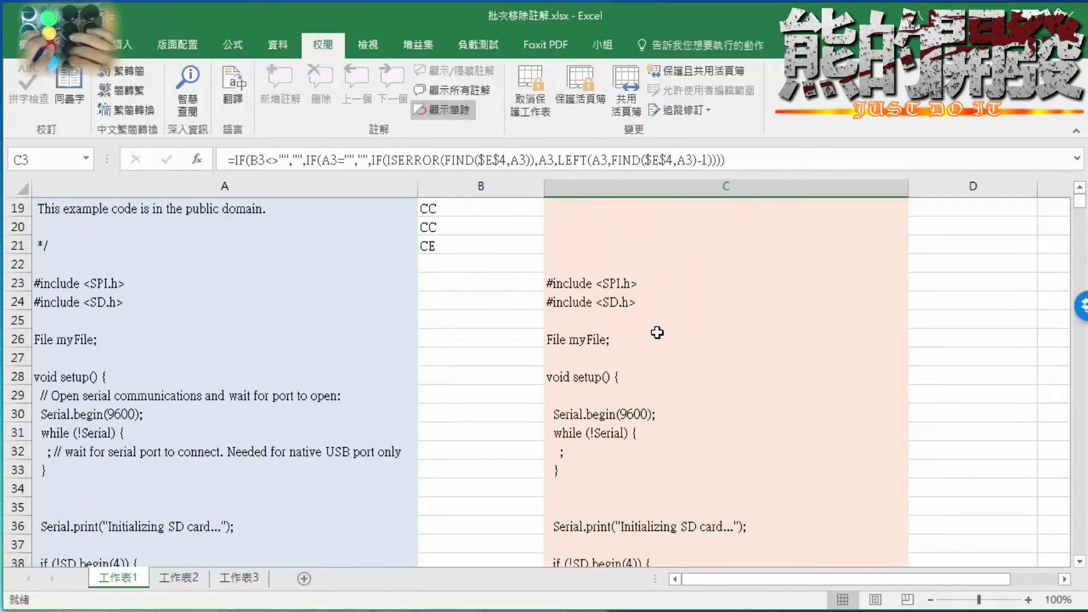
Copy the comment-free code range C23:C79.
{"action": "left_click", "coordinate": [612, 286]}
{"action": "scroll", "coordinate": [669, 357], "scroll_direction": "down", "scroll_amount": 11}
{"action": "scroll", "coordinate": [672, 374], "scroll_direction": "down", "scroll_amount": 10}
{"action": "scroll", "coordinate": [671, 374], "scroll_direction": "up", "scroll_amount": 3}
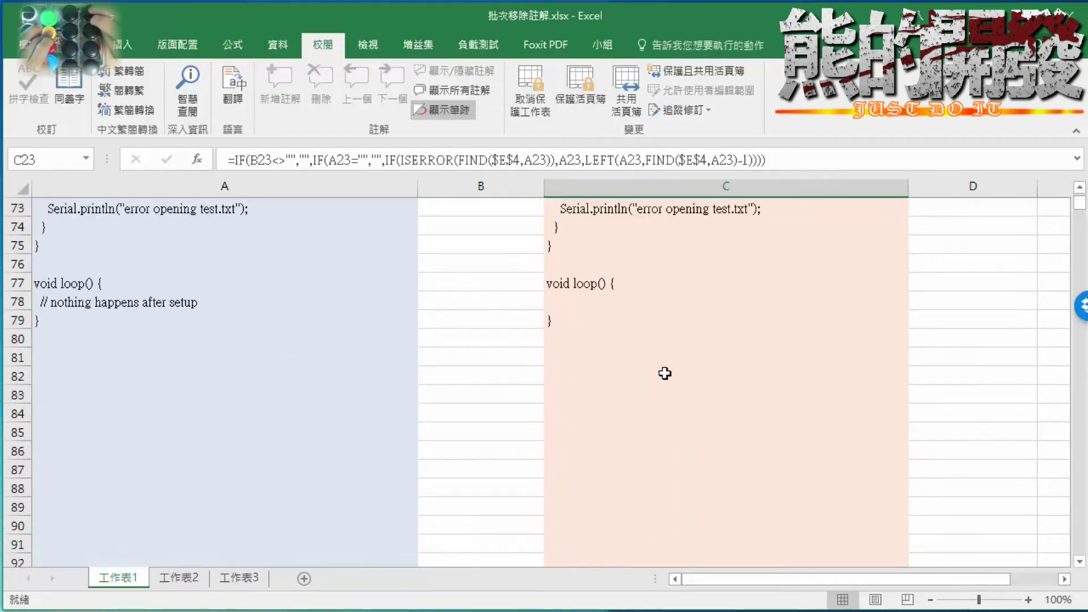
{"action": "left_click", "coordinate": [590, 334], "text": "shift"}
{"action": "left_click_drag", "start_coordinate": [593, 325], "coordinate": [593, 322]}
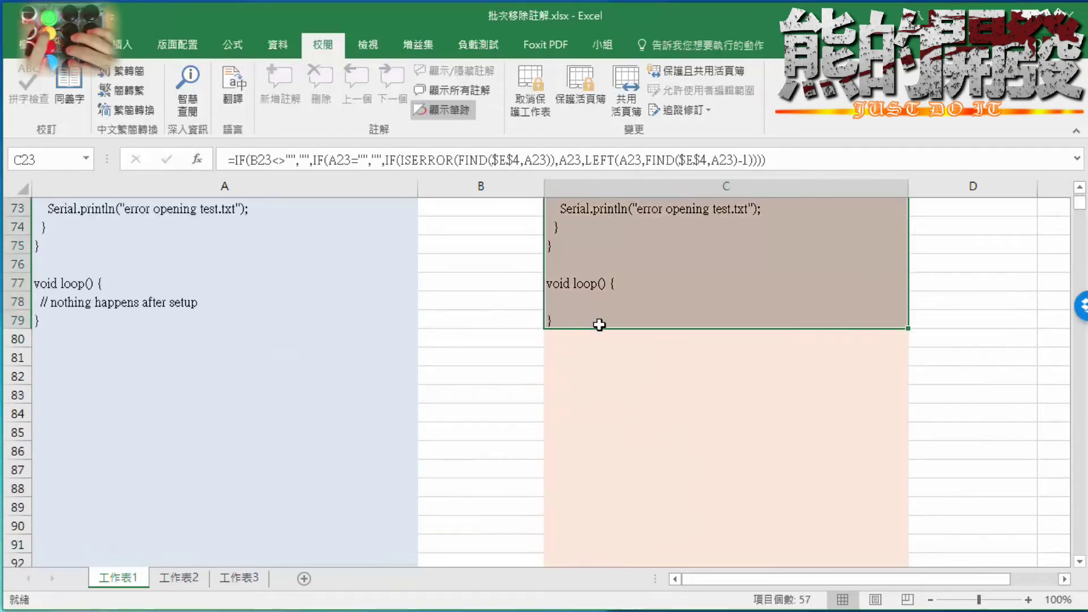
{"action": "scroll", "coordinate": [614, 325], "scroll_direction": "up", "scroll_amount": 11}
{"action": "key", "text": "ctrl+c"}
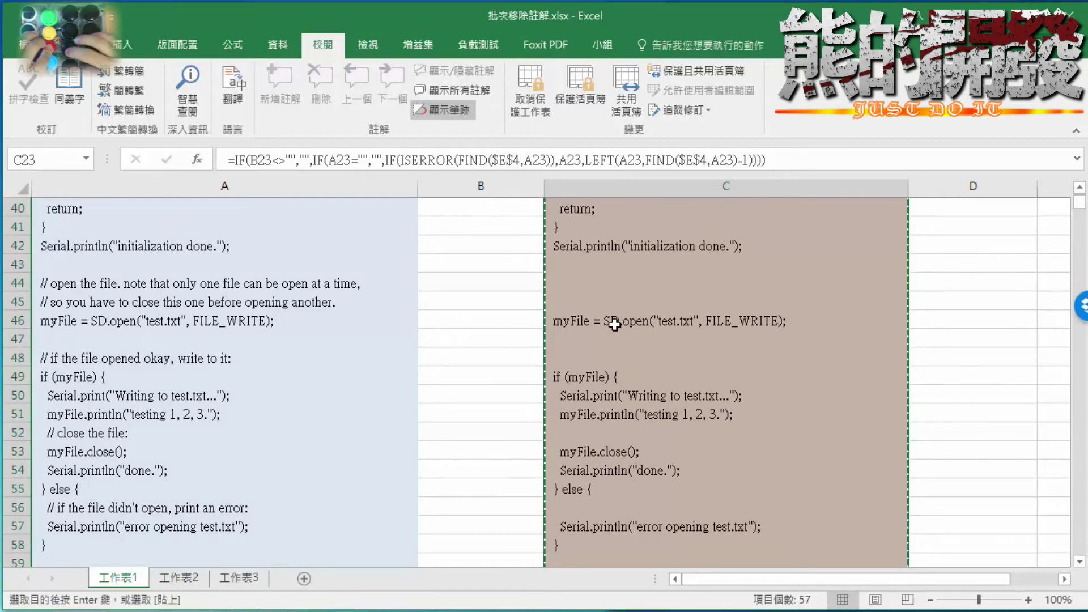
Launch Notepad from the Windows Start menu.
{"action": "key", "text": "super"}
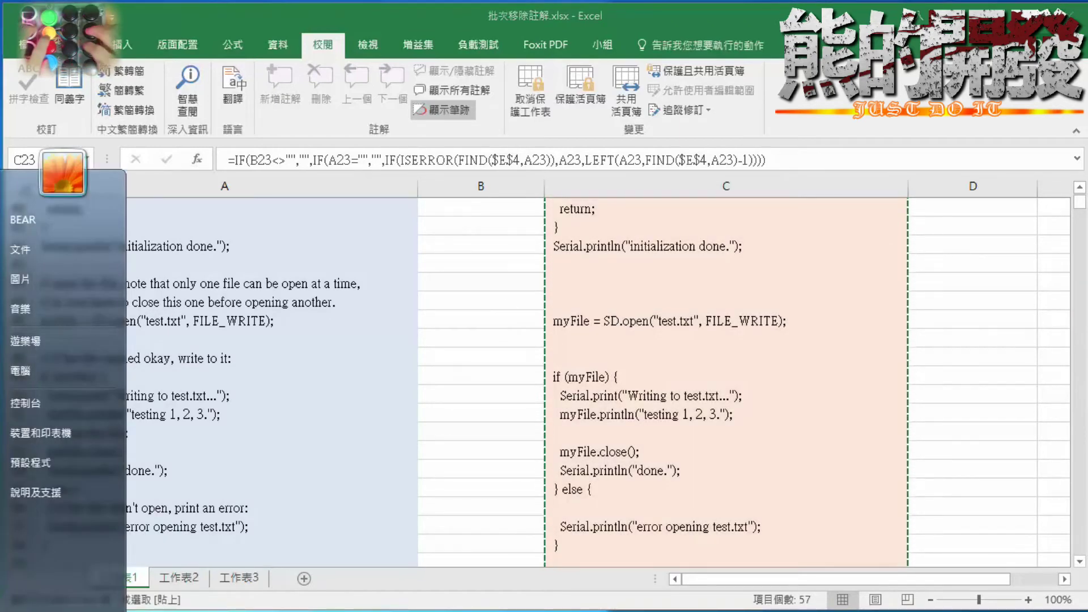
{"action": "type", "text": "notepad"}
{"action": "key", "text": "Return"}
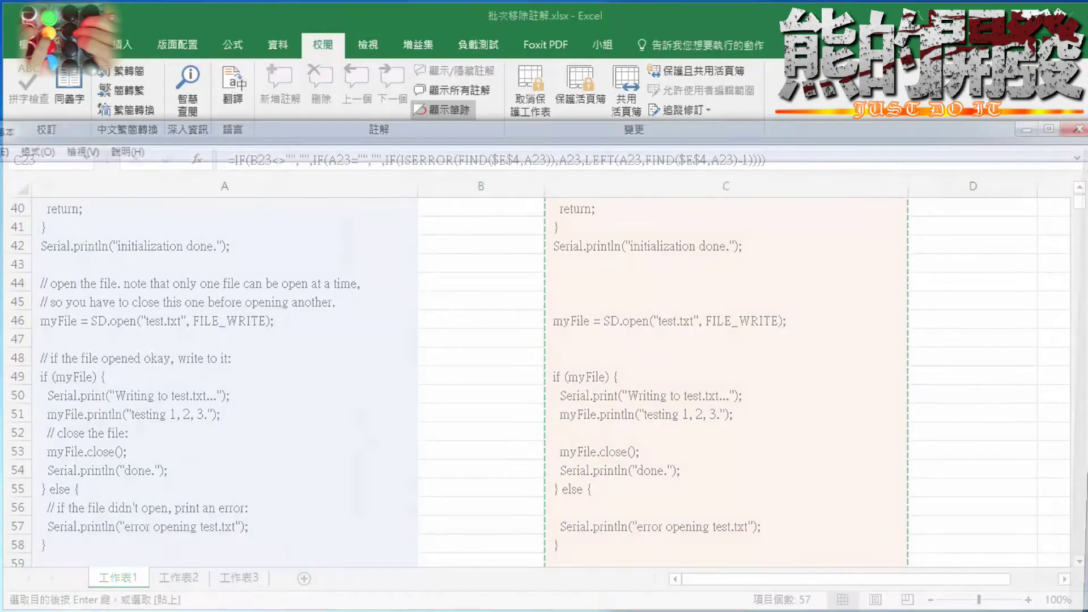
Move Notepad to the top of the screen and paste the copied code.
{"action": "left_click_drag", "start_coordinate": [239, 125], "coordinate": [283, 21]}
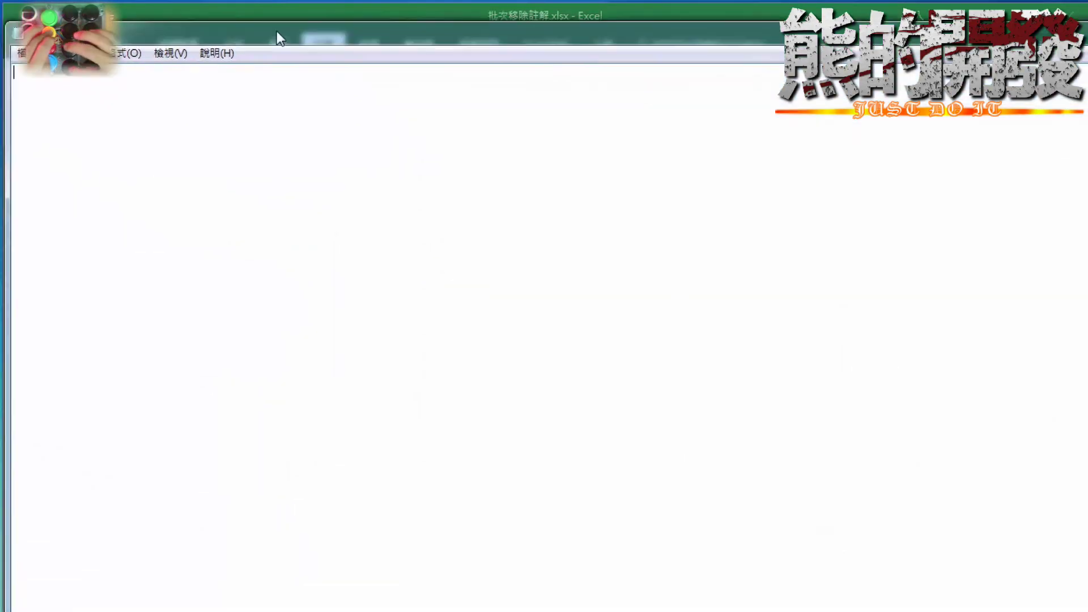
{"action": "key", "text": "ctrl+v"}
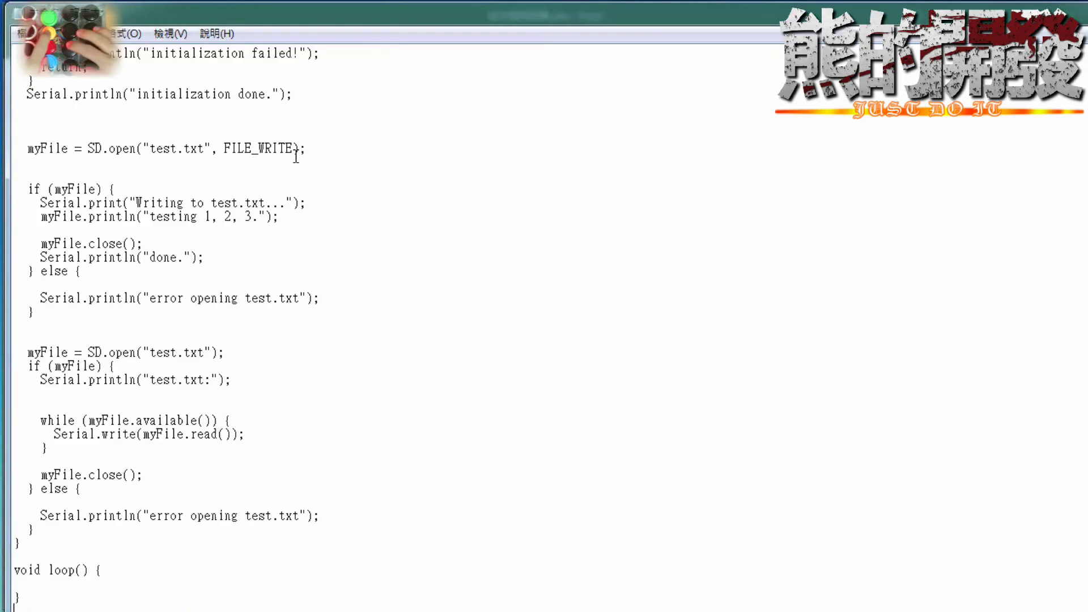
{"action": "scroll", "coordinate": [310, 289], "scroll_direction": "up", "scroll_amount": 5}
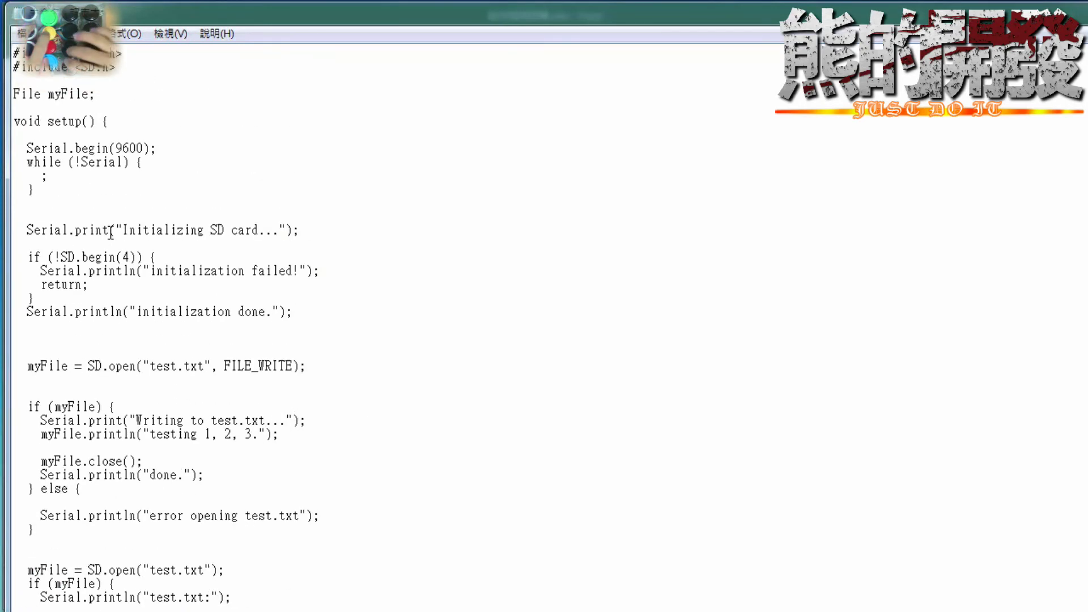
Review the pasted code by selecting from #include through myFile.close() to the end.
{"action": "left_click_drag", "start_coordinate": [27, 53], "coordinate": [303, 542]}
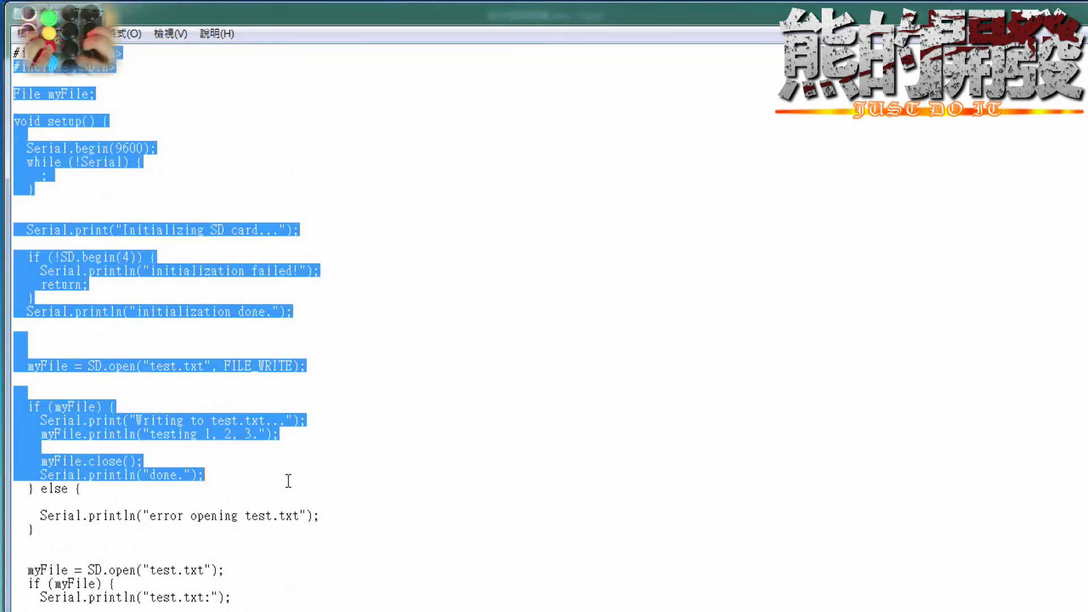
{"action": "scroll", "coordinate": [304, 542], "scroll_direction": "down", "scroll_amount": 1}
{"action": "scroll", "coordinate": [306, 547], "scroll_direction": "down", "scroll_amount": 3}
{"action": "scroll", "coordinate": [311, 561], "scroll_direction": "down", "scroll_amount": 1}
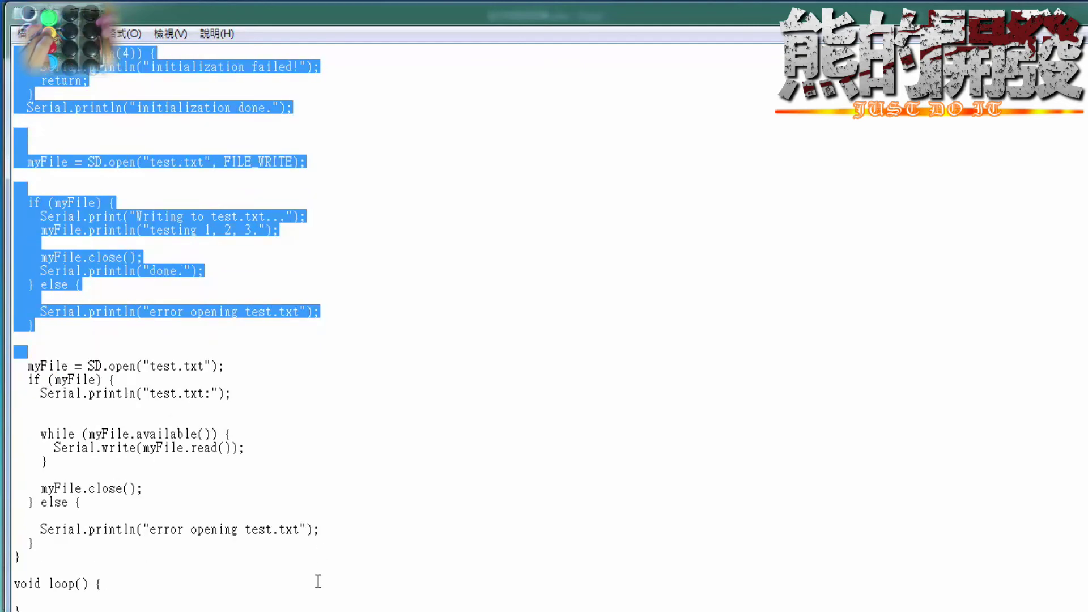
{"action": "left_click_drag", "start_coordinate": [319, 593], "coordinate": [41, 229]}
{"action": "scroll", "coordinate": [359, 399], "scroll_direction": "up", "scroll_amount": 2}
{"action": "scroll", "coordinate": [840, 103], "scroll_direction": "up", "scroll_amount": 3}
{"action": "key", "text": "alt+Tab"}
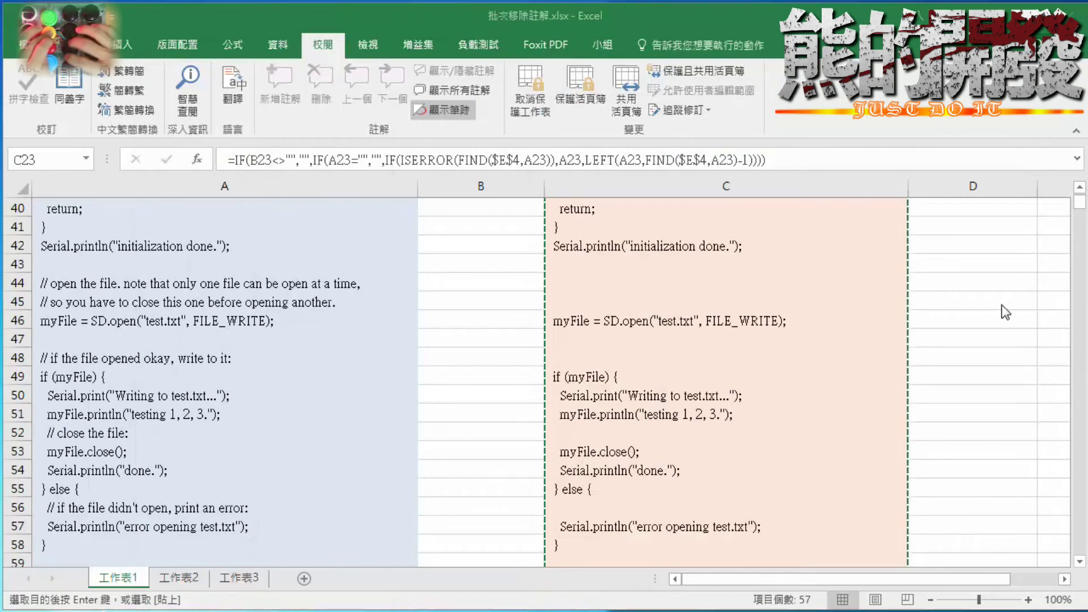
Select output column C, then inspect the output formula in C9.
{"action": "key", "text": "ctrl+space"}
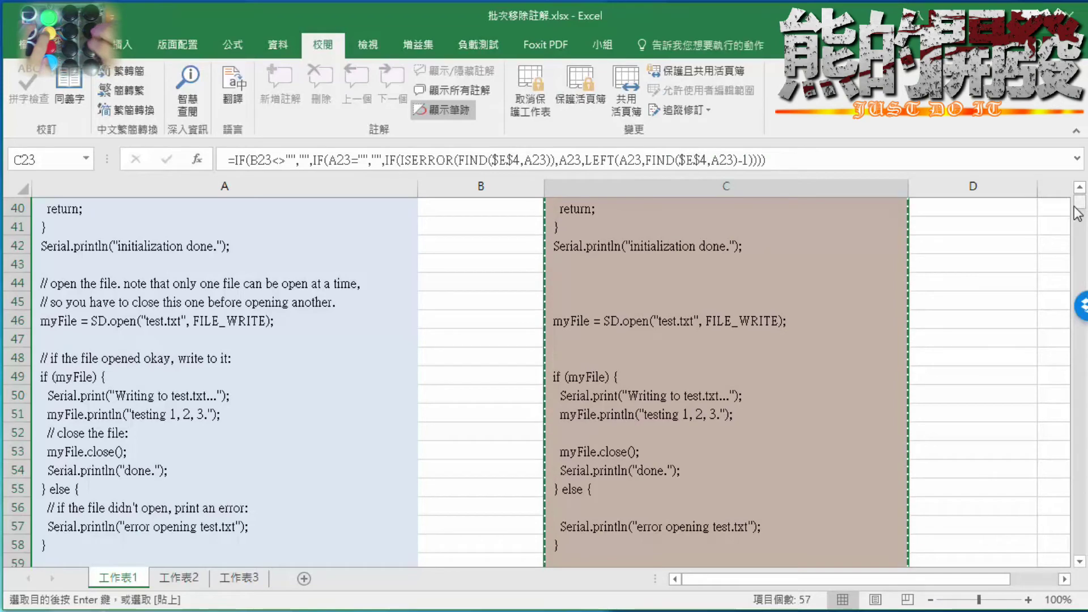
{"action": "left_click", "coordinate": [988, 414]}
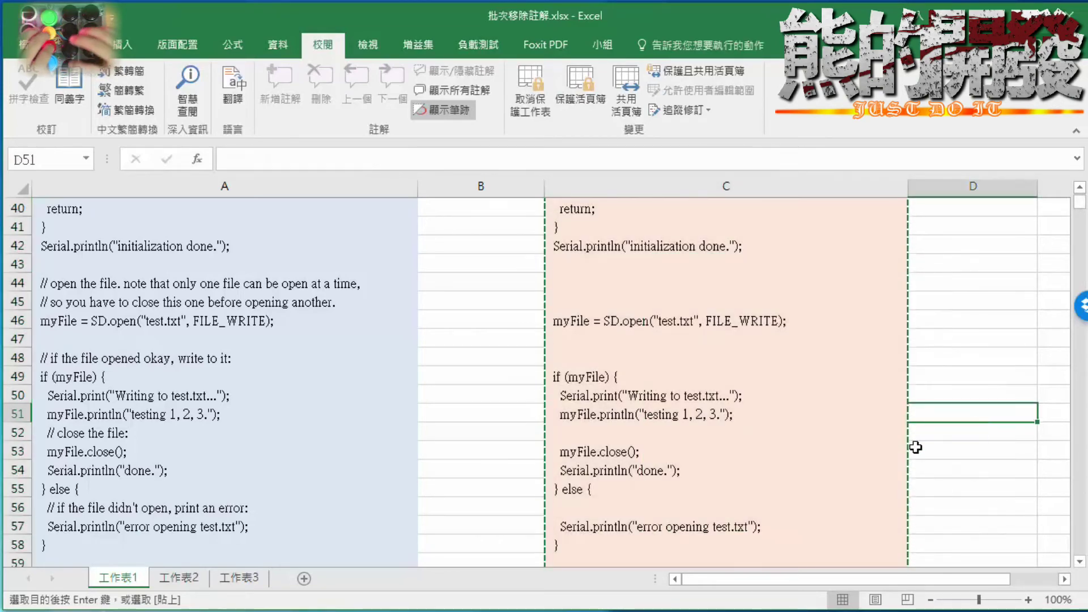
{"action": "scroll", "coordinate": [913, 444], "scroll_direction": "up", "scroll_amount": 10}
{"action": "scroll", "coordinate": [920, 442], "scroll_direction": "up", "scroll_amount": 3}
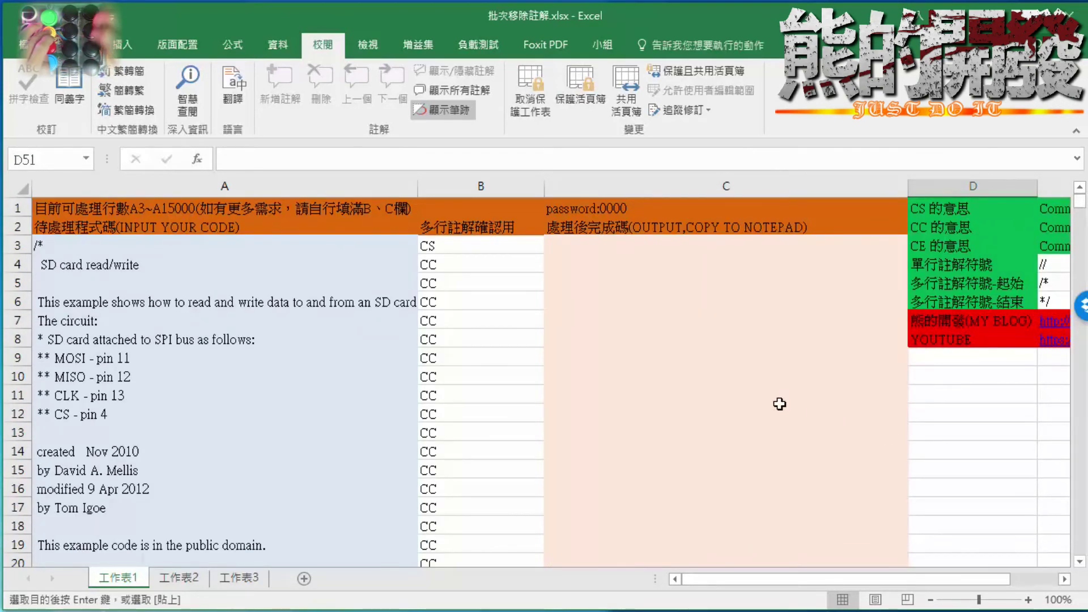
{"action": "left_click", "coordinate": [682, 349]}
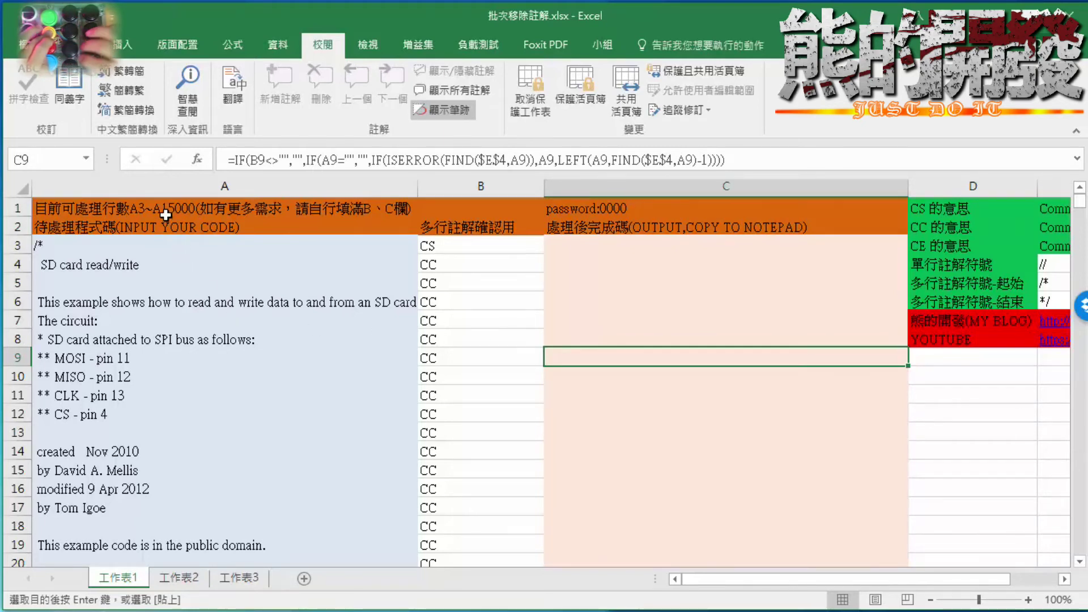
Try filling A15000:C15000 downward and dismiss the protected-sheet warning.
{"action": "left_click", "coordinate": [209, 252]}
{"action": "scroll", "coordinate": [534, 283], "scroll_direction": "down", "scroll_amount": 8}
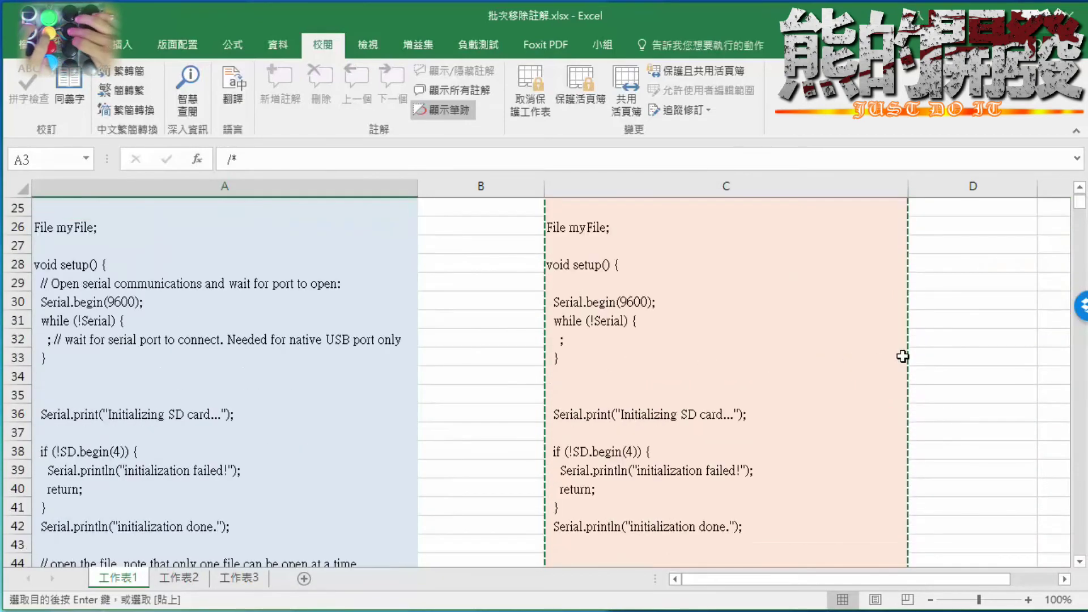
{"action": "left_click_drag", "start_coordinate": [1084, 211], "coordinate": [1083, 226]}
{"action": "left_click_drag", "start_coordinate": [1070, 387], "coordinate": [1079, 575]}
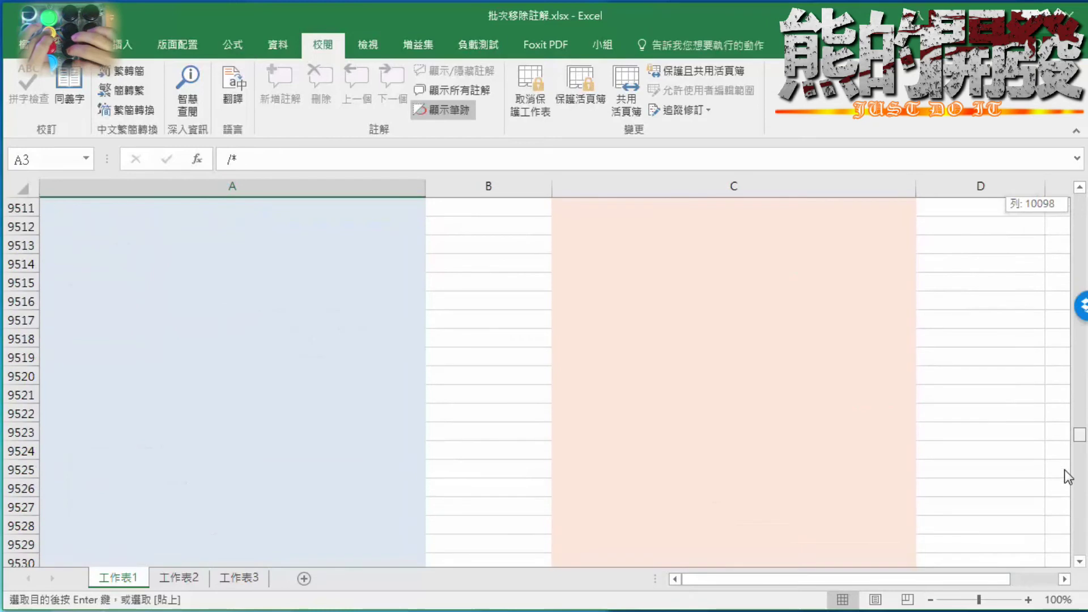
{"action": "left_click_drag", "start_coordinate": [305, 543], "coordinate": [902, 552]}
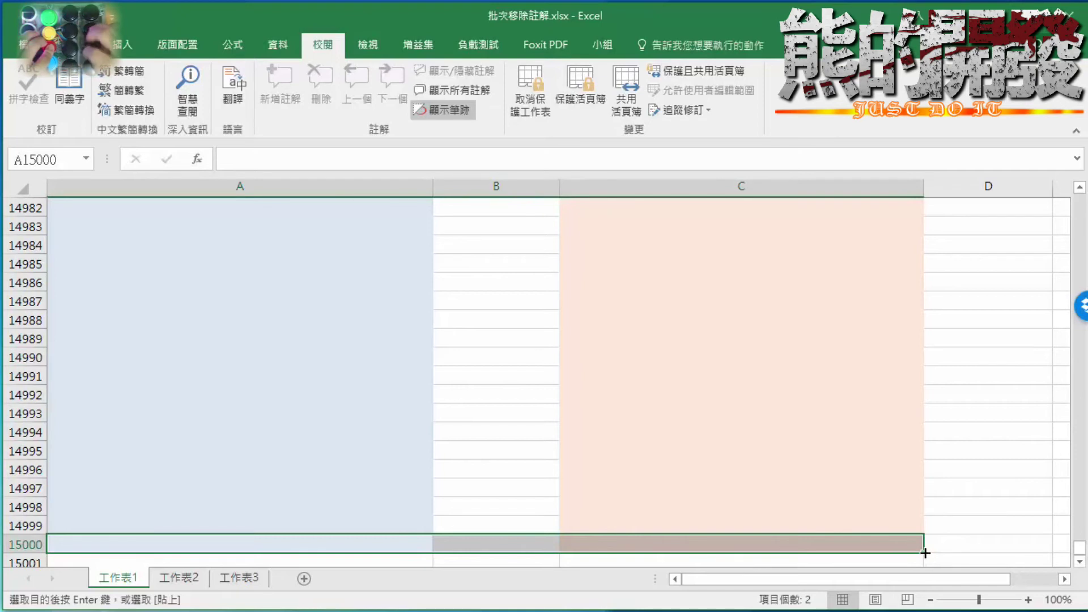
{"action": "scroll", "coordinate": [924, 538], "scroll_direction": "down", "scroll_amount": 3}
{"action": "left_click_drag", "start_coordinate": [923, 385], "coordinate": [928, 553]}
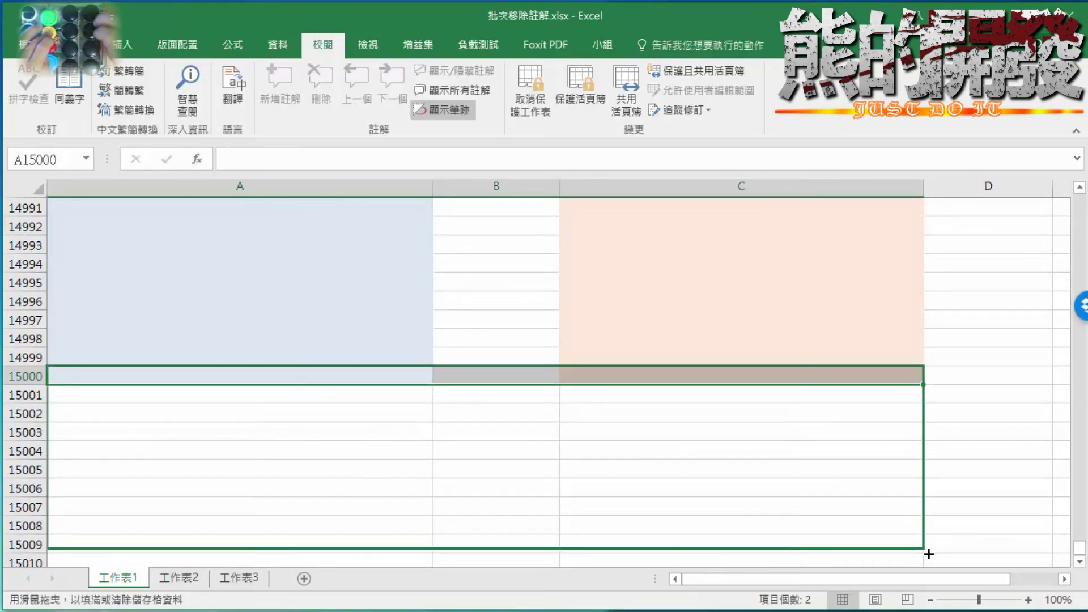
{"action": "left_click", "coordinate": [596, 413]}
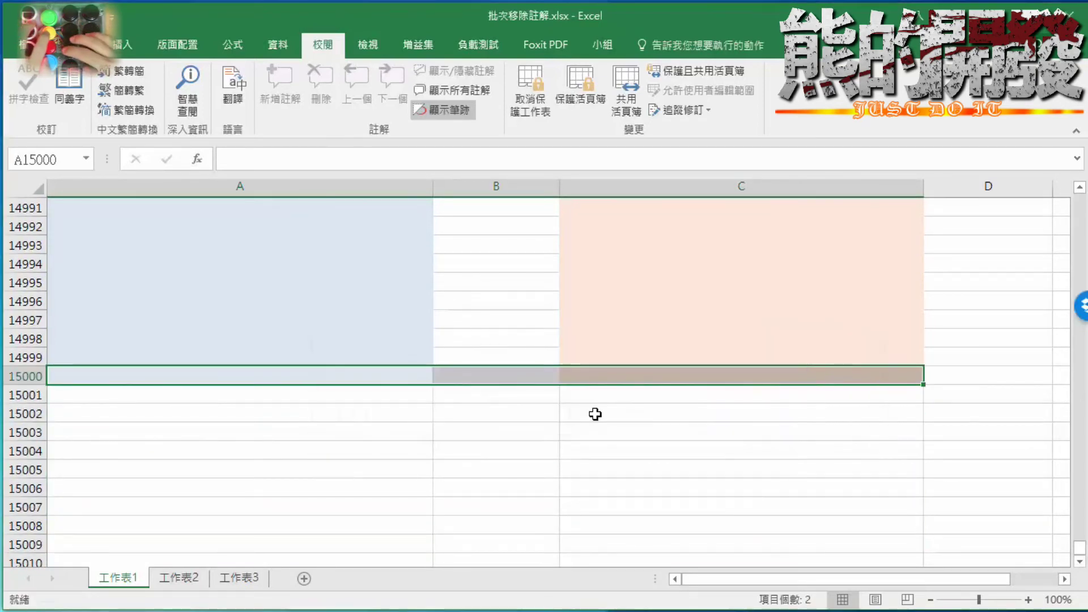
{"action": "left_click", "coordinate": [572, 436]}
Fill cell A15000 down through row 15009, then check B139's flag formula.
{"action": "left_click", "coordinate": [388, 376]}
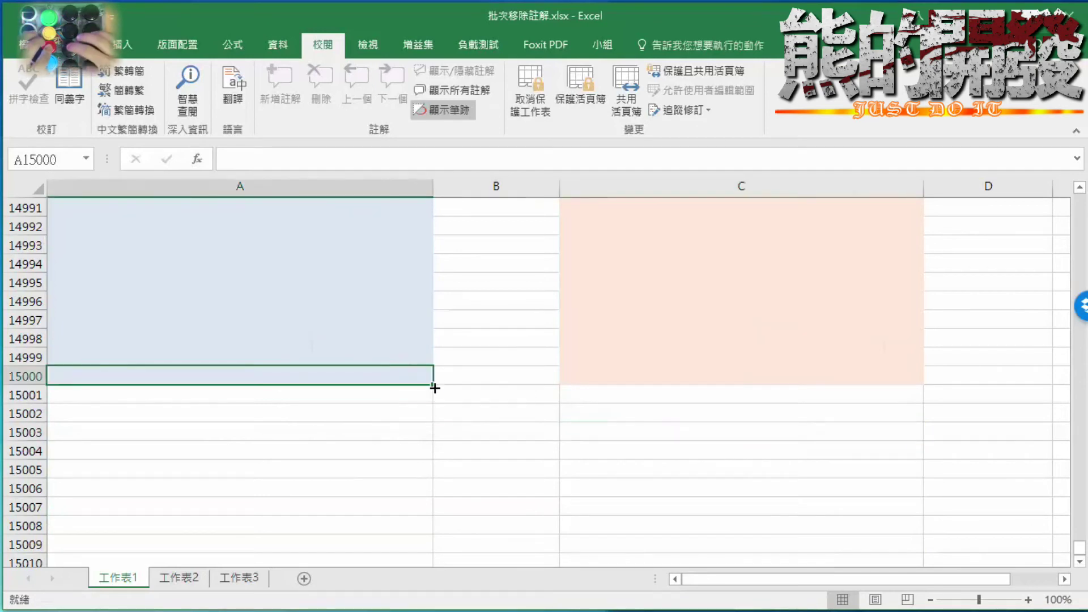
{"action": "left_click_drag", "start_coordinate": [434, 388], "coordinate": [434, 552]}
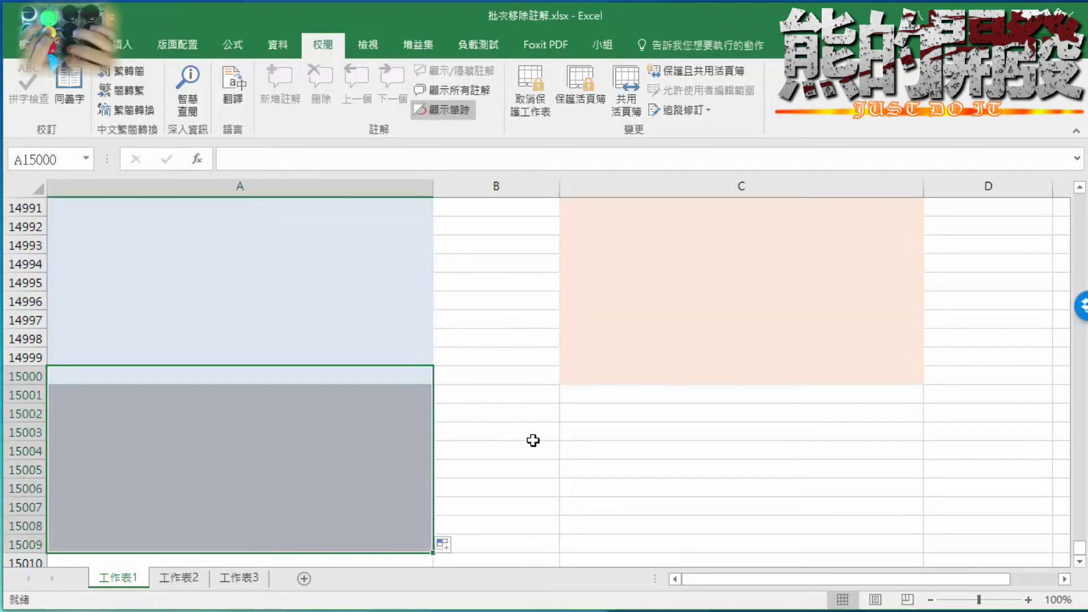
{"action": "left_click_drag", "start_coordinate": [1078, 554], "coordinate": [1080, 195]}
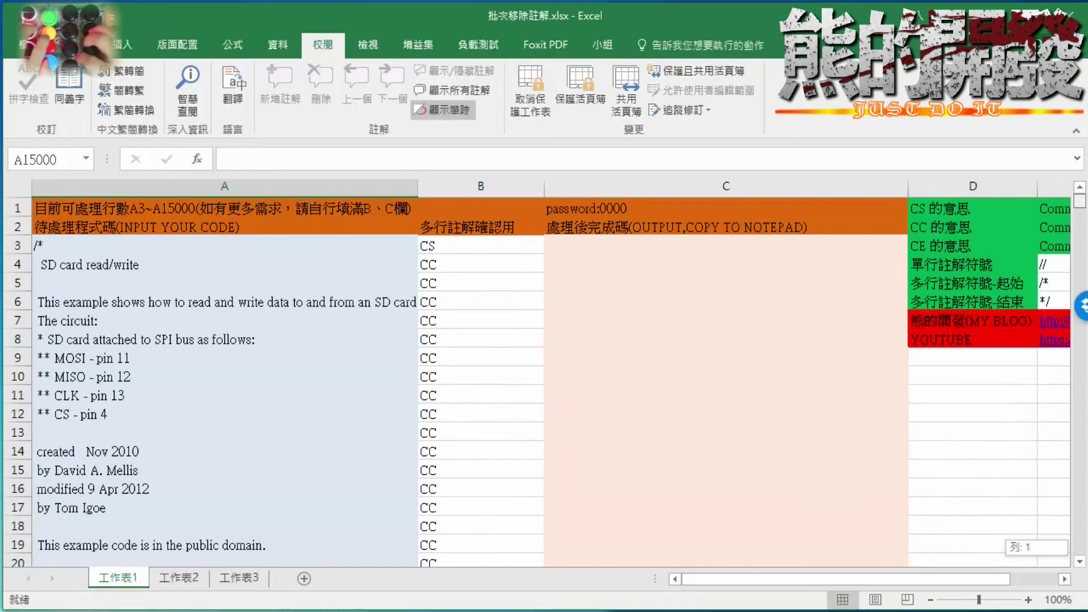
{"action": "left_click_drag", "start_coordinate": [1083, 208], "coordinate": [1034, 226]}
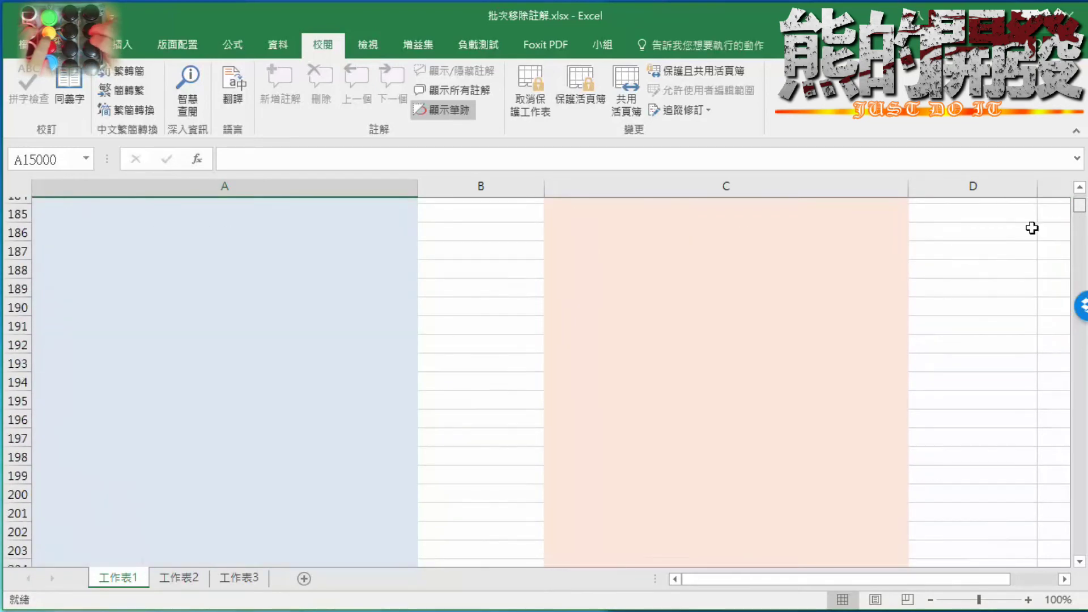
{"action": "scroll", "coordinate": [597, 367], "scroll_direction": "up", "scroll_amount": 6}
{"action": "scroll", "coordinate": [566, 362], "scroll_direction": "up", "scroll_amount": 12}
{"action": "left_click", "coordinate": [522, 365]}
Unprotect the sheet by entering its password.
{"action": "scroll", "coordinate": [547, 371], "scroll_direction": "down", "scroll_amount": 11}
{"action": "scroll", "coordinate": [547, 377], "scroll_direction": "down", "scroll_amount": 6}
{"action": "scroll", "coordinate": [547, 377], "scroll_direction": "up", "scroll_amount": 2}
{"action": "scroll", "coordinate": [553, 359], "scroll_direction": "up", "scroll_amount": 5}
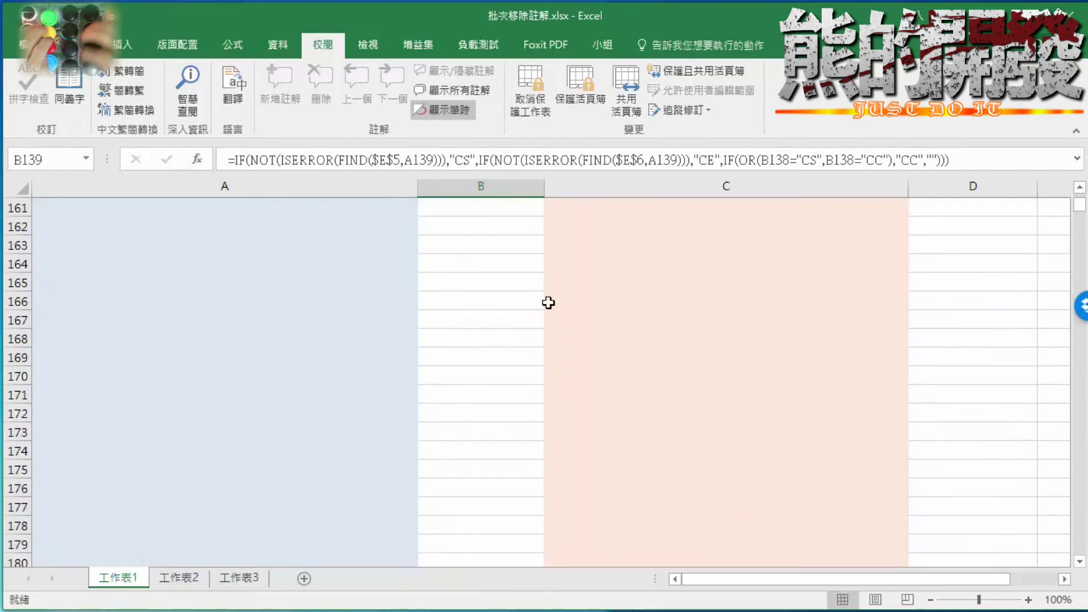
{"action": "left_click", "coordinate": [534, 100]}
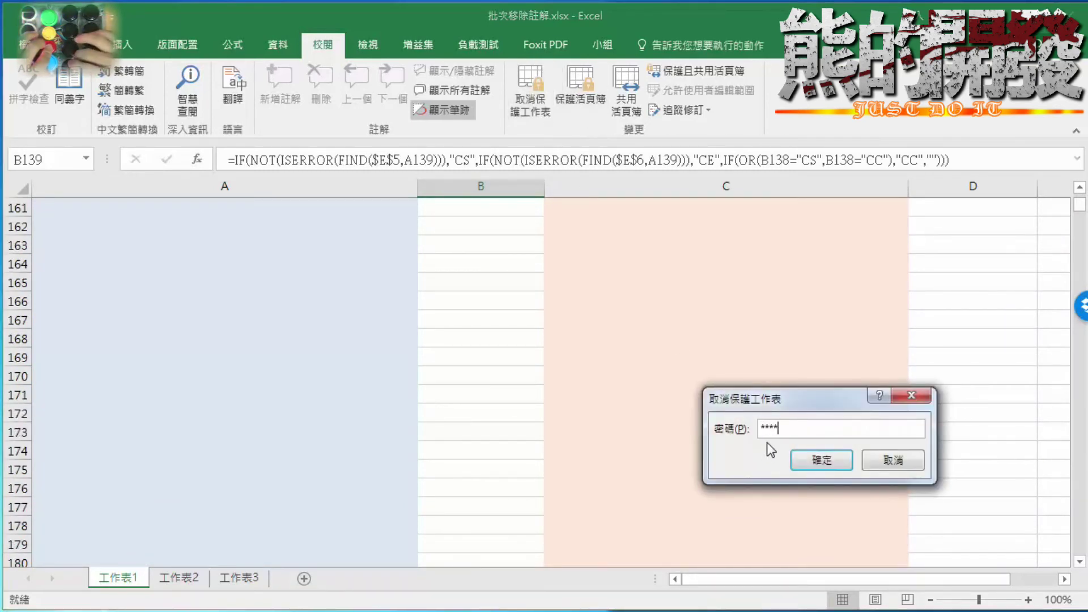
{"action": "key", "text": "Return"}
Fill the A15000:C15000 formulas down to about row 15099.
{"action": "scroll", "coordinate": [754, 453], "scroll_direction": "down", "scroll_amount": 11}
{"action": "scroll", "coordinate": [745, 458], "scroll_direction": "down", "scroll_amount": 10}
{"action": "scroll", "coordinate": [741, 460], "scroll_direction": "down", "scroll_amount": 11}
{"action": "scroll", "coordinate": [738, 461], "scroll_direction": "down", "scroll_amount": 6}
{"action": "left_click_drag", "start_coordinate": [1081, 219], "coordinate": [1073, 560]}
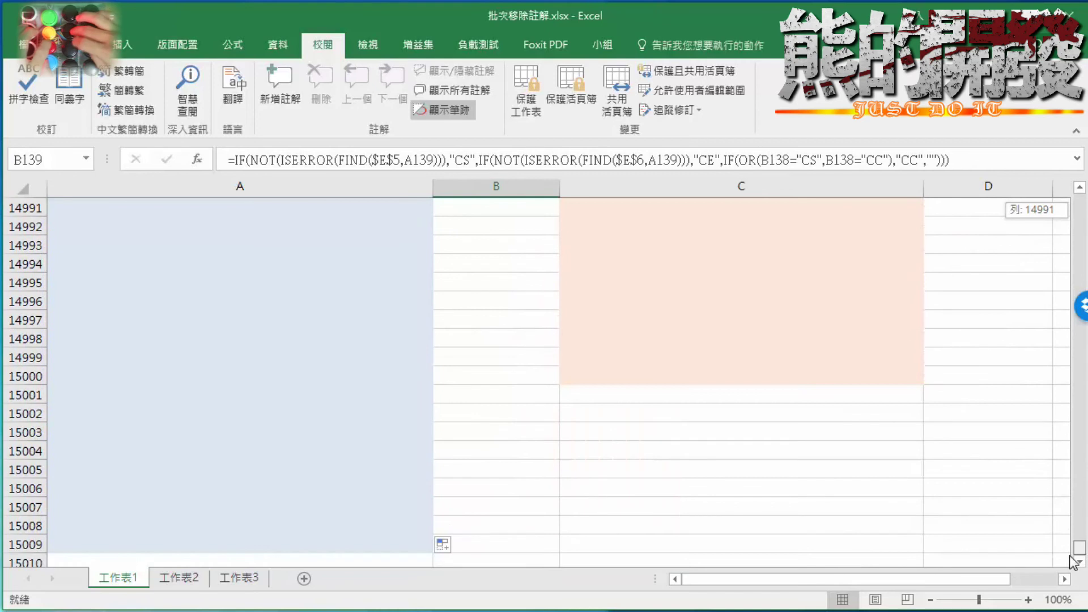
{"action": "left_click", "coordinate": [394, 379]}
{"action": "left_click", "coordinate": [682, 383], "text": "shift"}
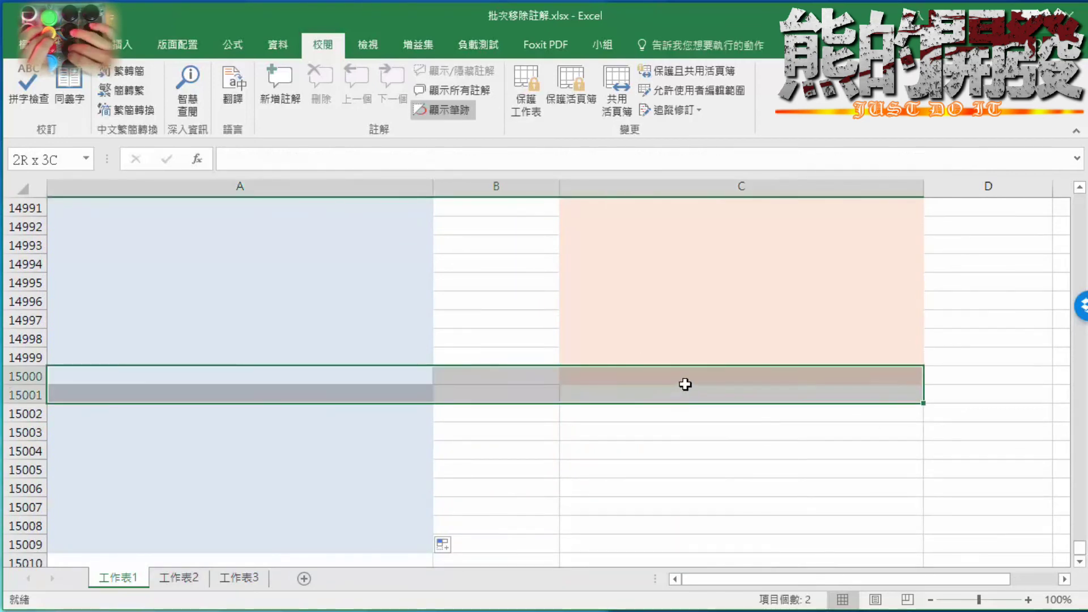
{"action": "mouse_move", "coordinate": [914, 388]}
{"action": "left_mouse_down"}
{"action": "mouse_move", "coordinate": [920, 560]}
{"action": "mouse_move", "coordinate": [833, 503]}
{"action": "left_mouse_up"}
{"action": "scroll", "coordinate": [835, 506], "scroll_direction": "up", "scroll_amount": 9}
{"action": "scroll", "coordinate": [836, 501], "scroll_direction": "up", "scroll_amount": 7}
{"action": "scroll", "coordinate": [835, 488], "scroll_direction": "up", "scroll_amount": 7}
{"action": "scroll", "coordinate": [833, 461], "scroll_direction": "up", "scroll_amount": 11}
{"action": "scroll", "coordinate": [816, 452], "scroll_direction": "up", "scroll_amount": 10}
{"action": "left_click_drag", "start_coordinate": [1070, 545], "coordinate": [1073, 195]}
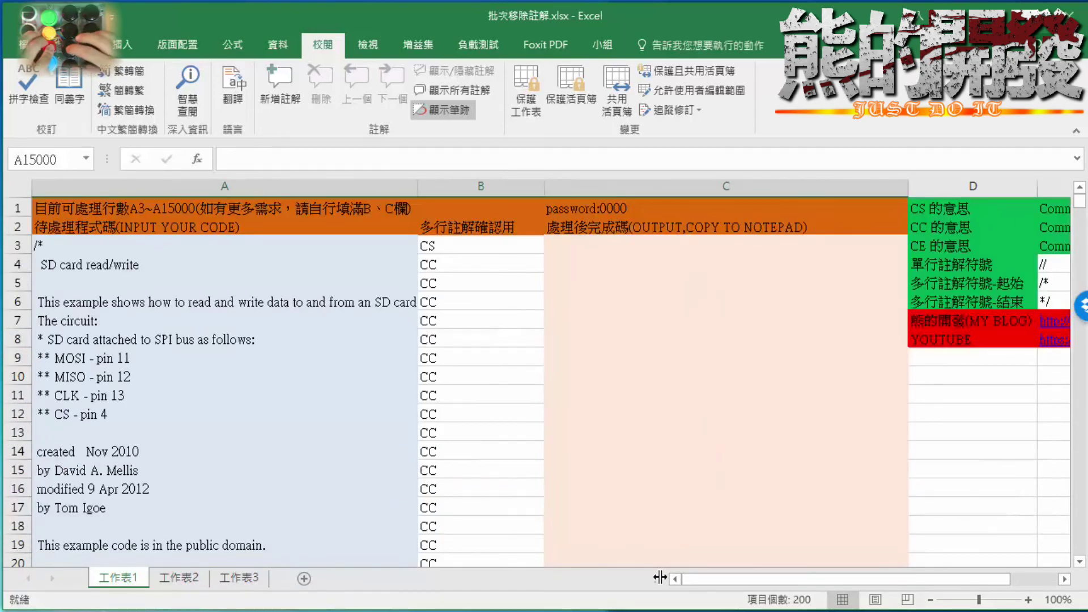
{"action": "left_click_drag", "start_coordinate": [660, 577], "coordinate": [448, 579]}
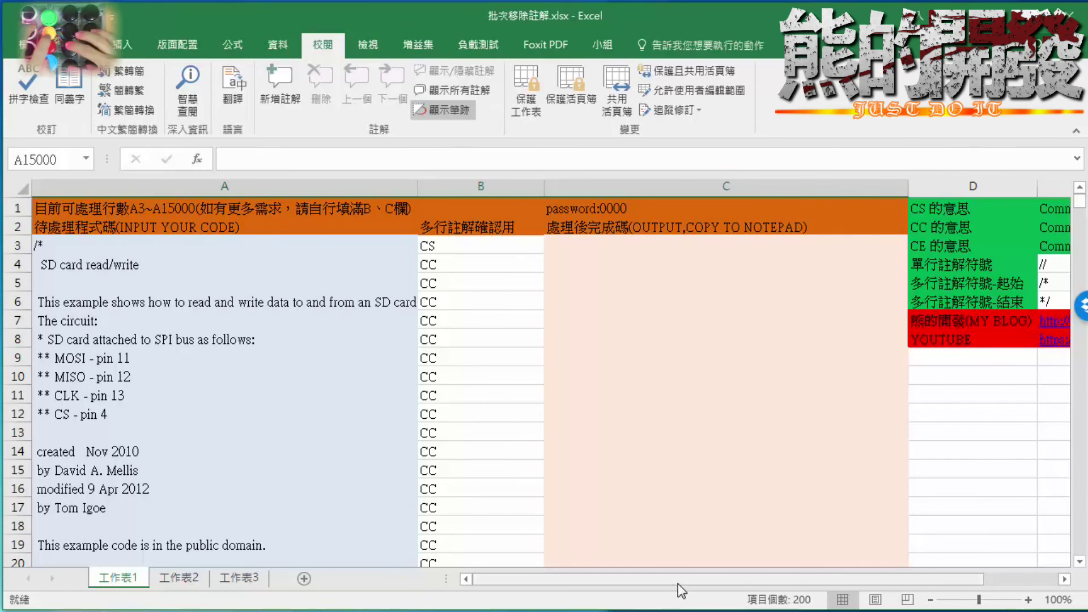
{"action": "left_click_drag", "start_coordinate": [677, 584], "coordinate": [770, 582]}
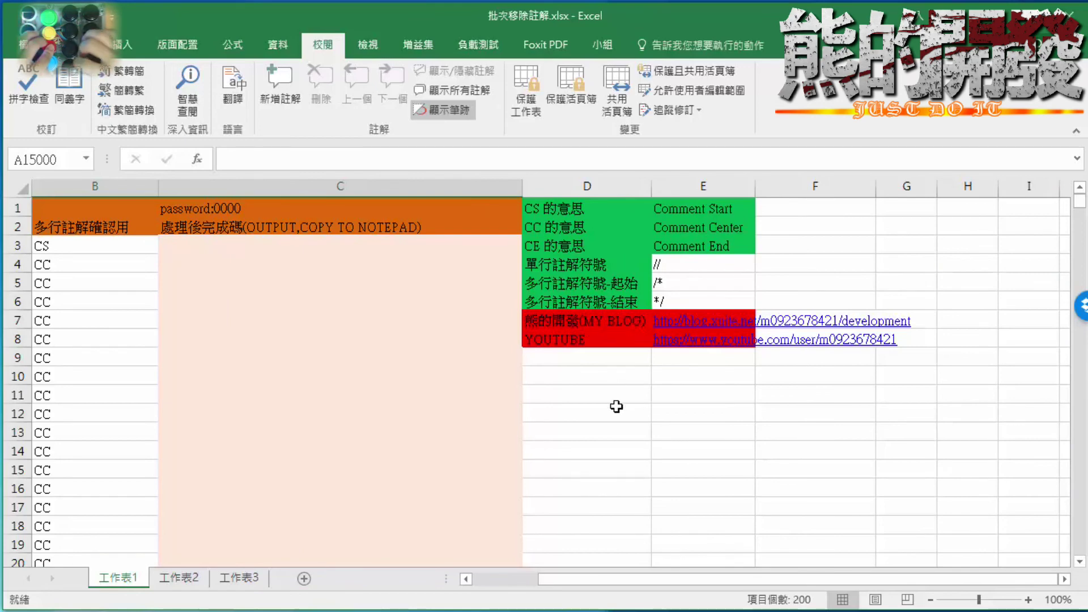
{"action": "left_click_drag", "start_coordinate": [659, 581], "coordinate": [585, 579]}
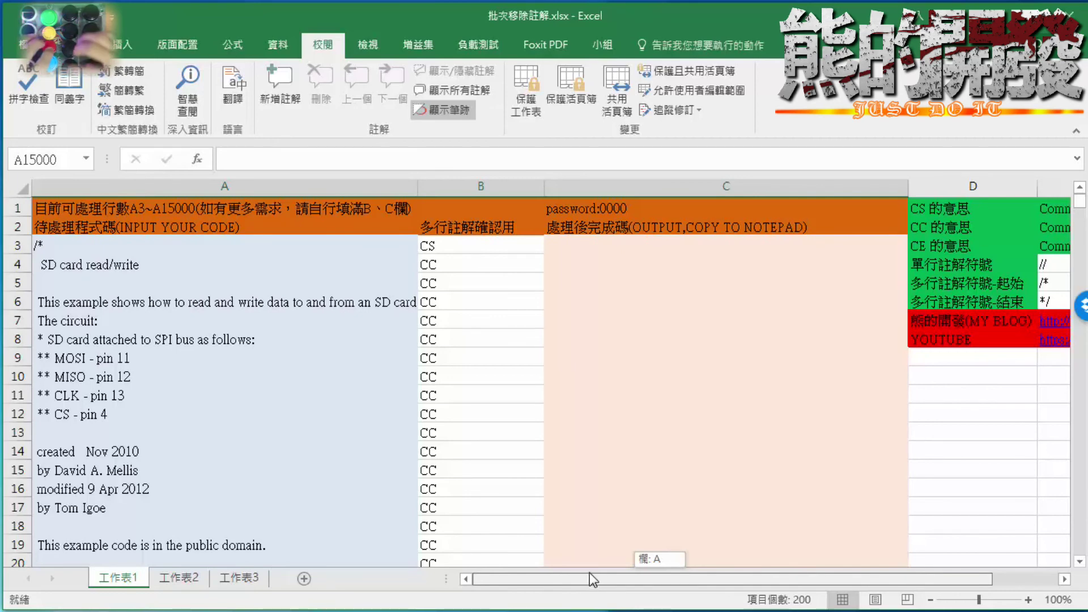
{"action": "left_click_drag", "start_coordinate": [590, 575], "coordinate": [657, 561]}
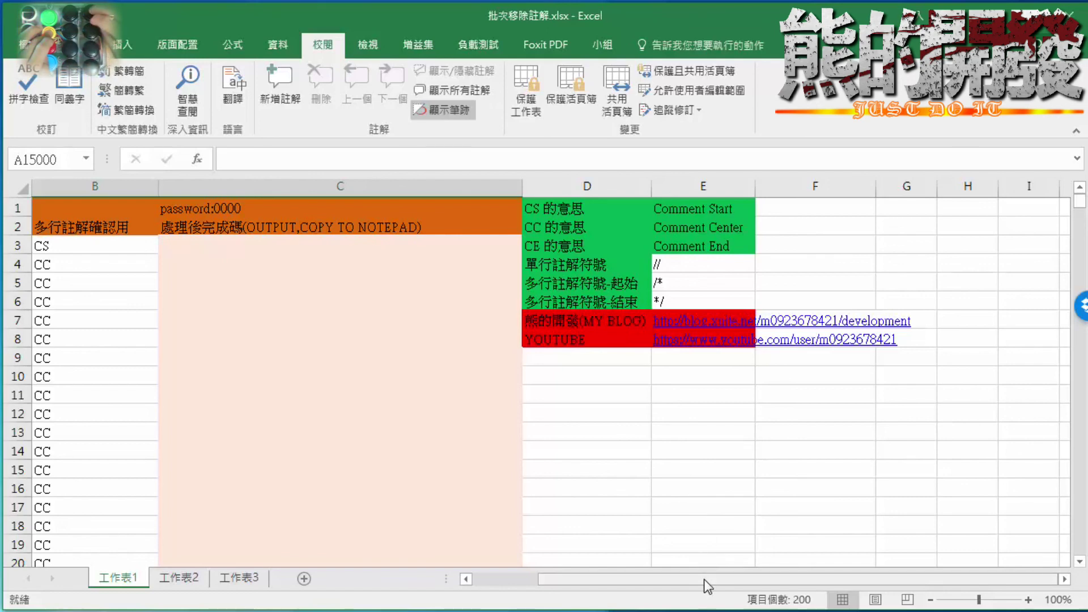
{"action": "left_click_drag", "start_coordinate": [703, 580], "coordinate": [454, 576]}
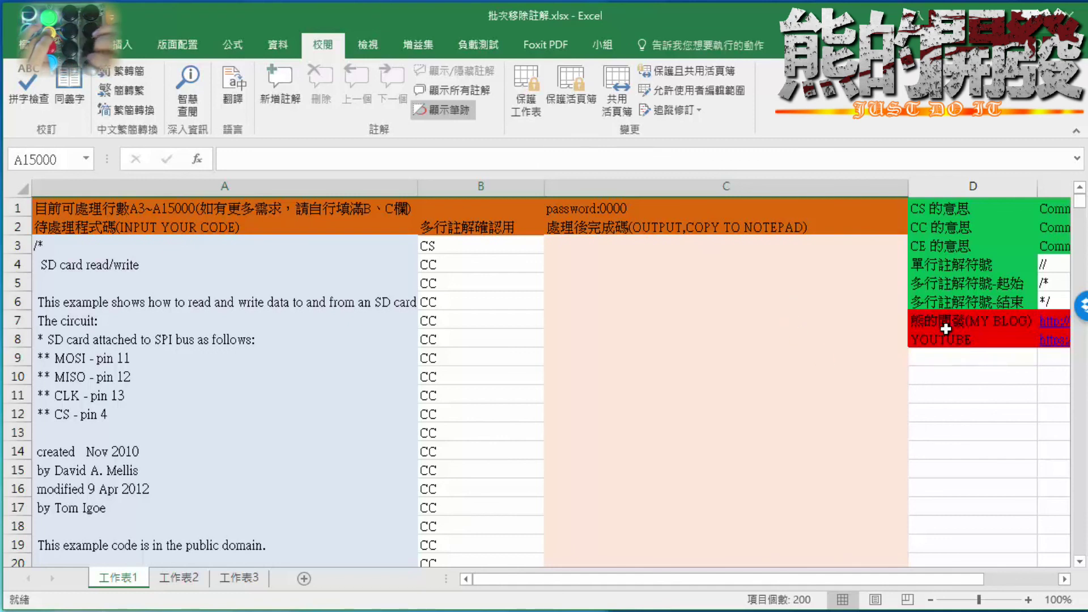
{"action": "left_click", "coordinate": [502, 374]}
{"action": "left_click", "coordinate": [493, 321]}
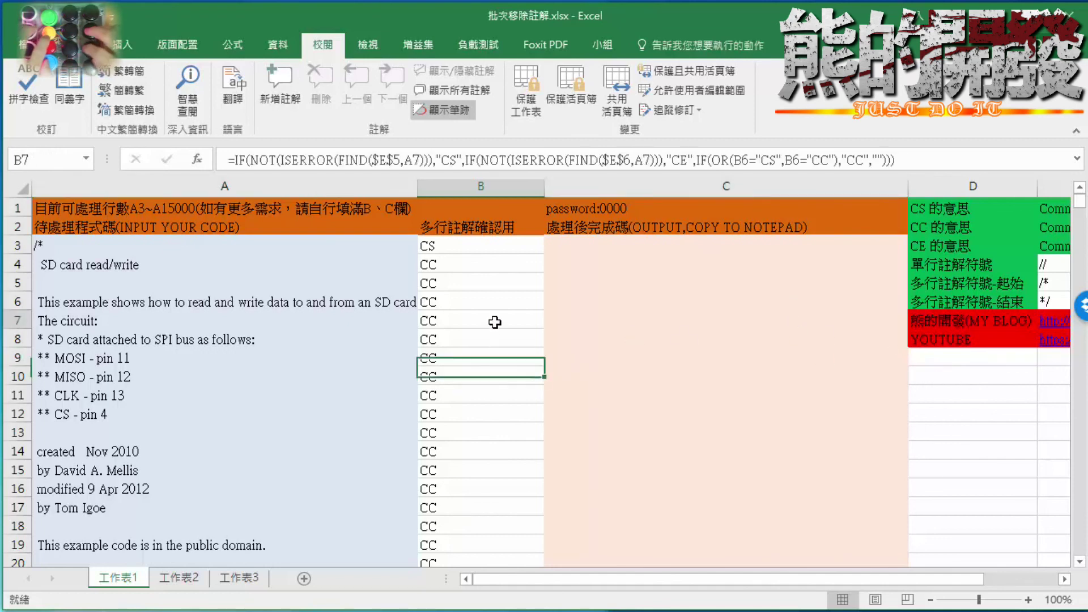